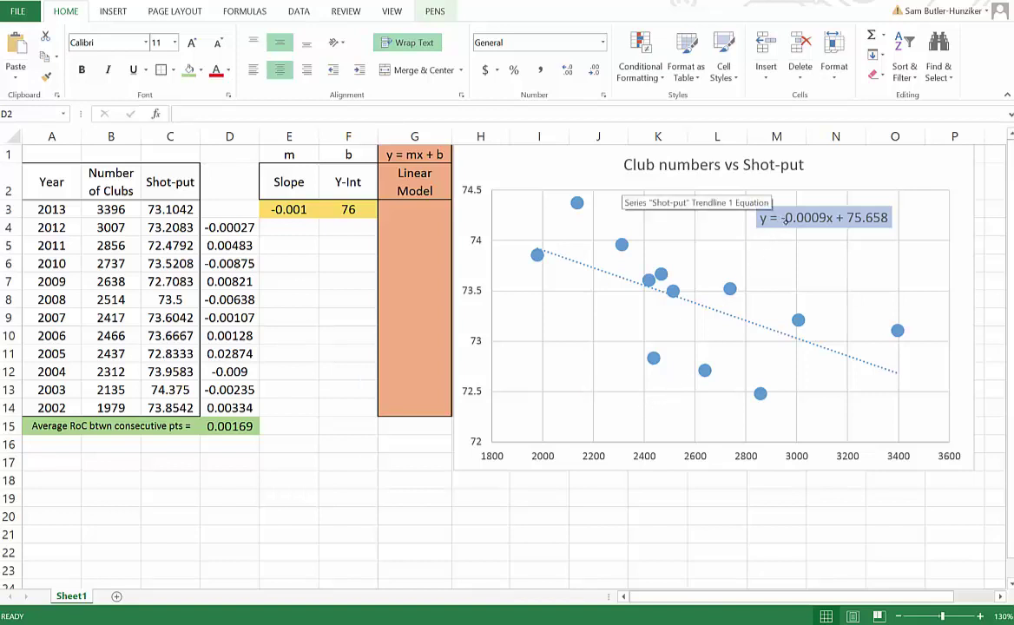
- Review the chart's trendline equation, the rate-of-change formula in D4 filled down to D14, and the average formula in D15
left_click(789, 219)
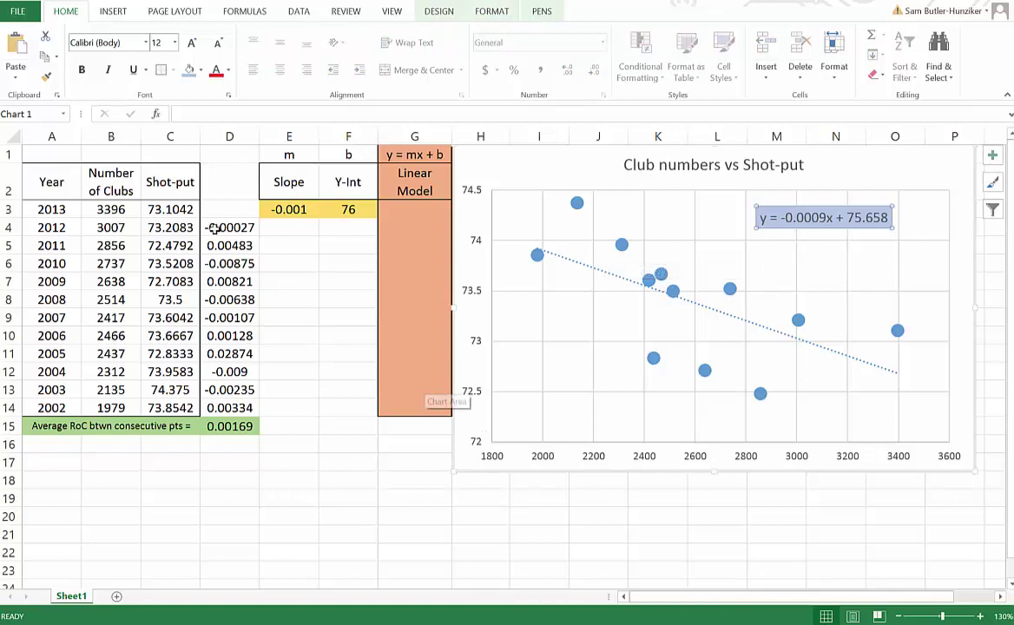
left_click(217, 171)
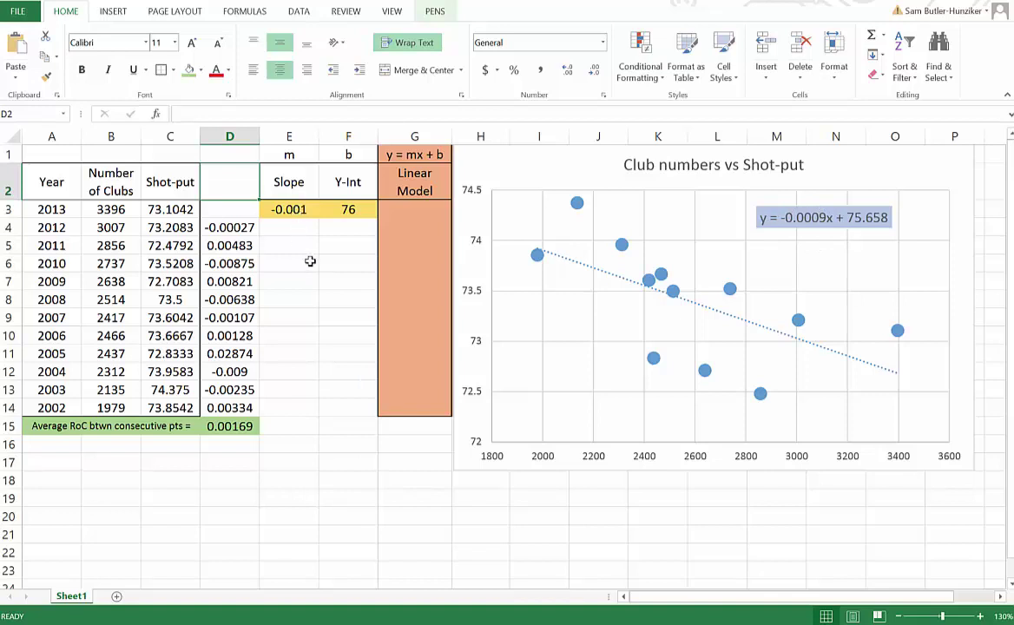
left_click(234, 226)
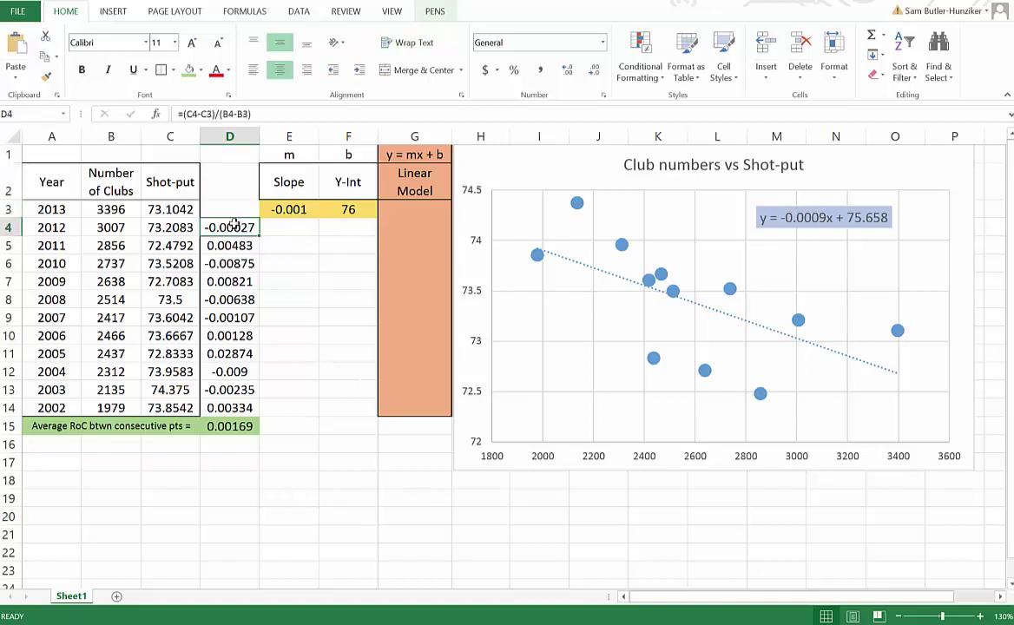
left_click(335, 113)
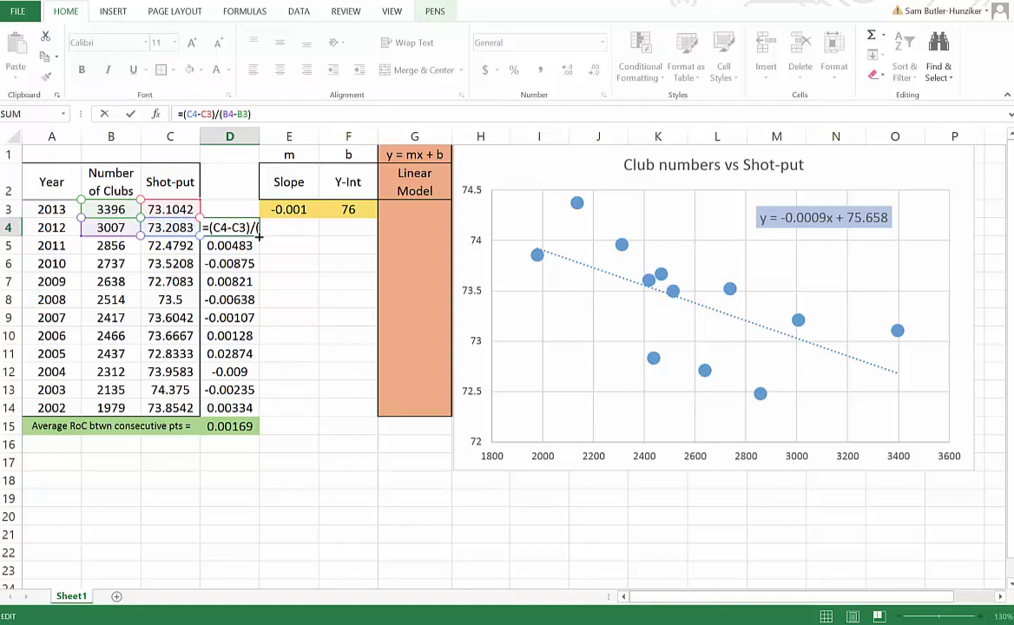
key("ctrl+Return")
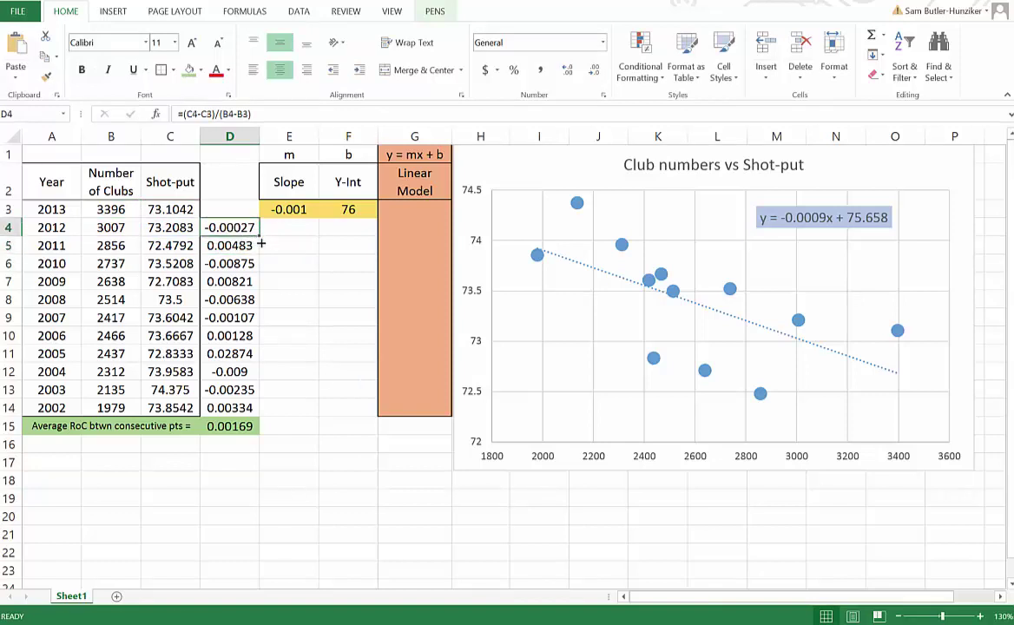
left_click_drag(260, 244, 246, 412)
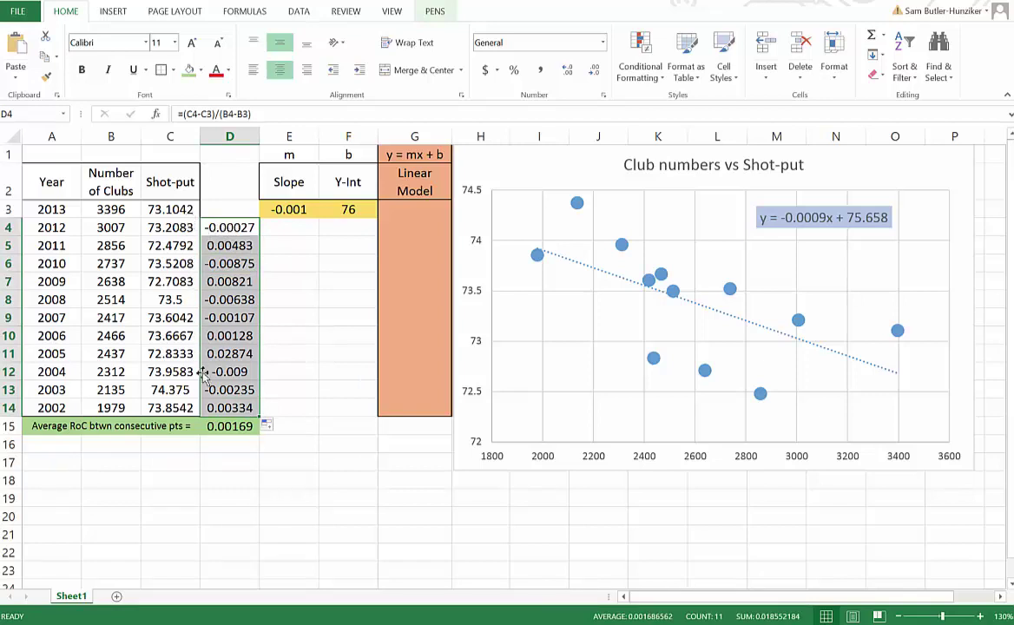
left_click(230, 425)
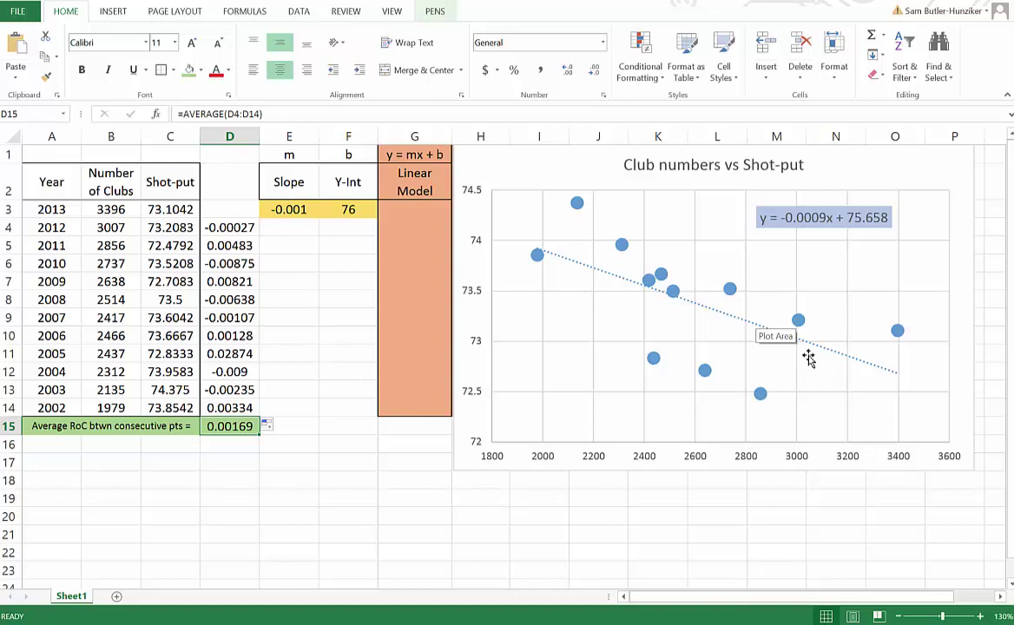
- Delete the linear trendline from the Club numbers vs Shot-put chart
left_click(728, 312)
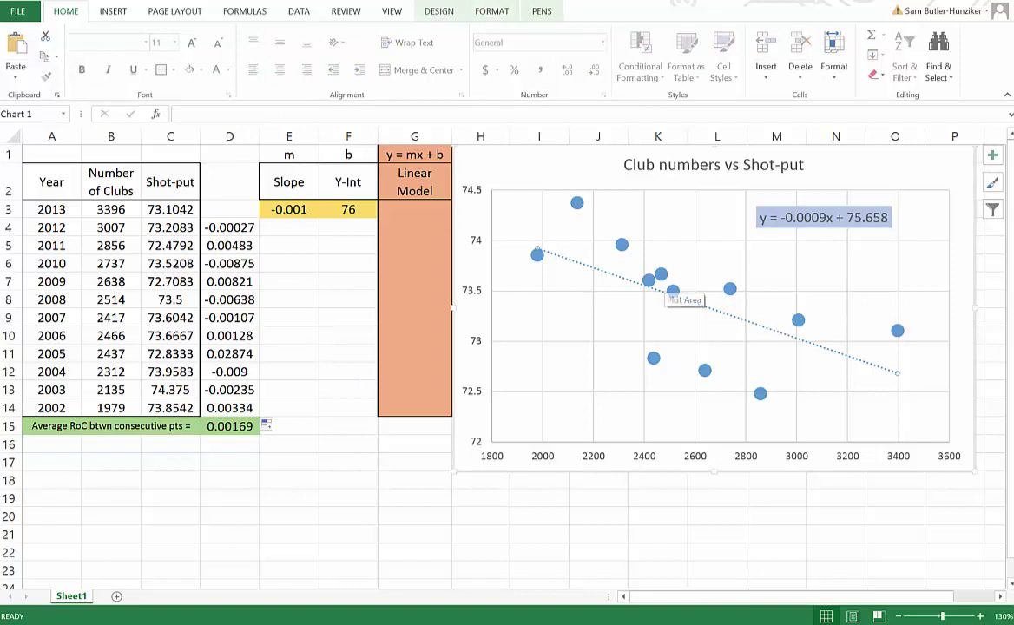
key("Delete")
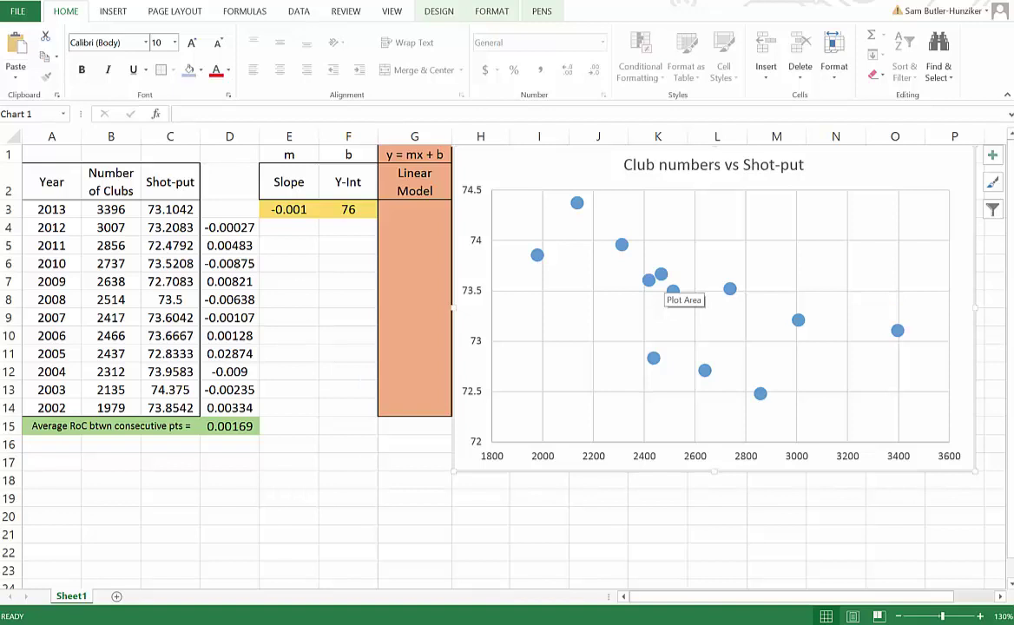
left_click(237, 426)
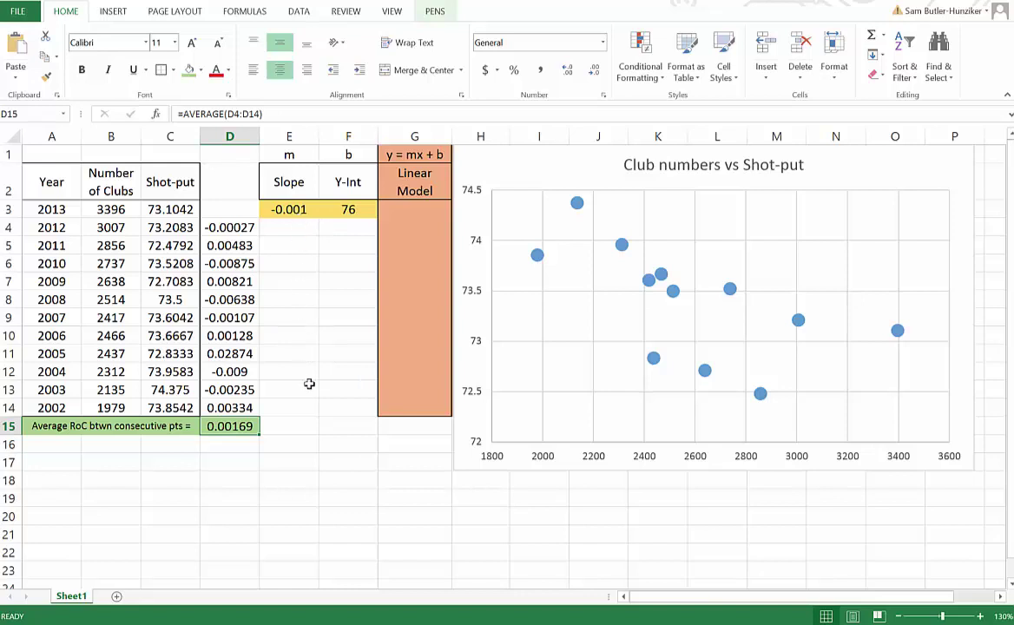
- Enter the formula =E3 in cell E4 to repeat the slope from the row above
left_click_drag(124, 209, 132, 410)
left_click(296, 227)
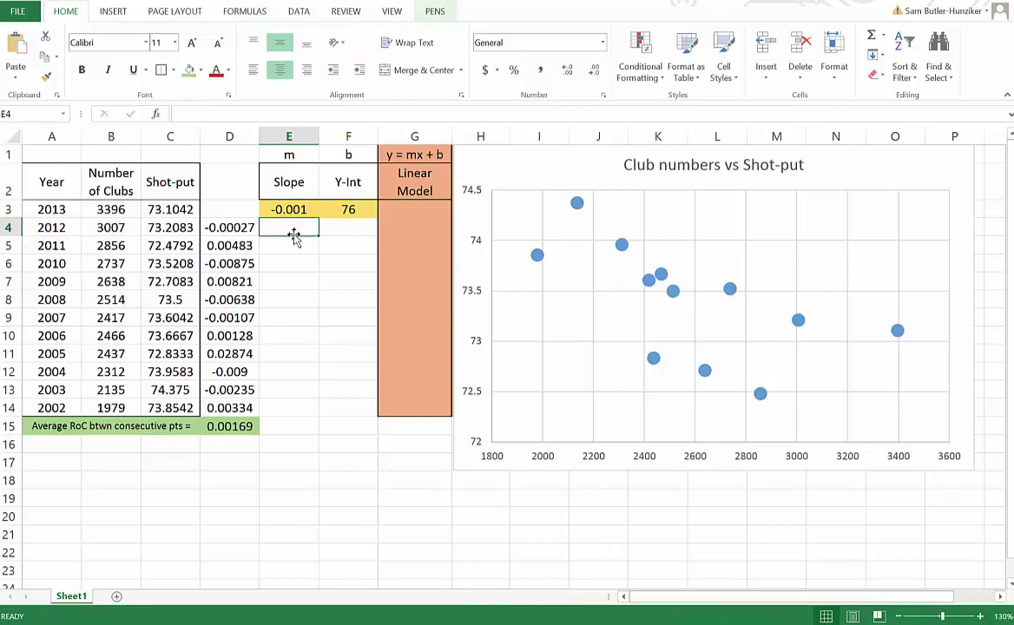
type("=")
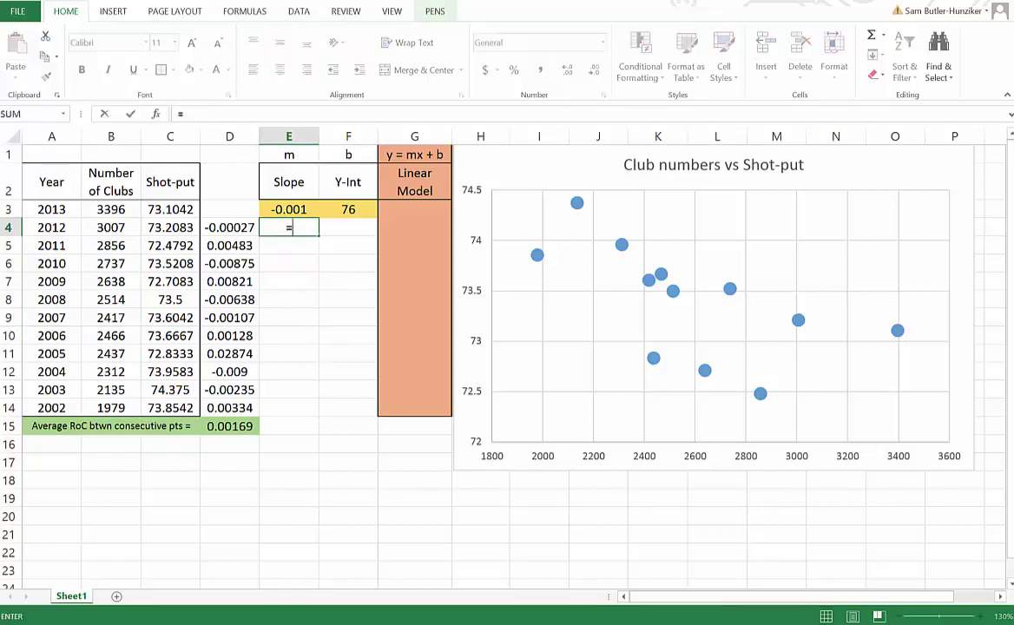
left_click(296, 207)
key("Return")
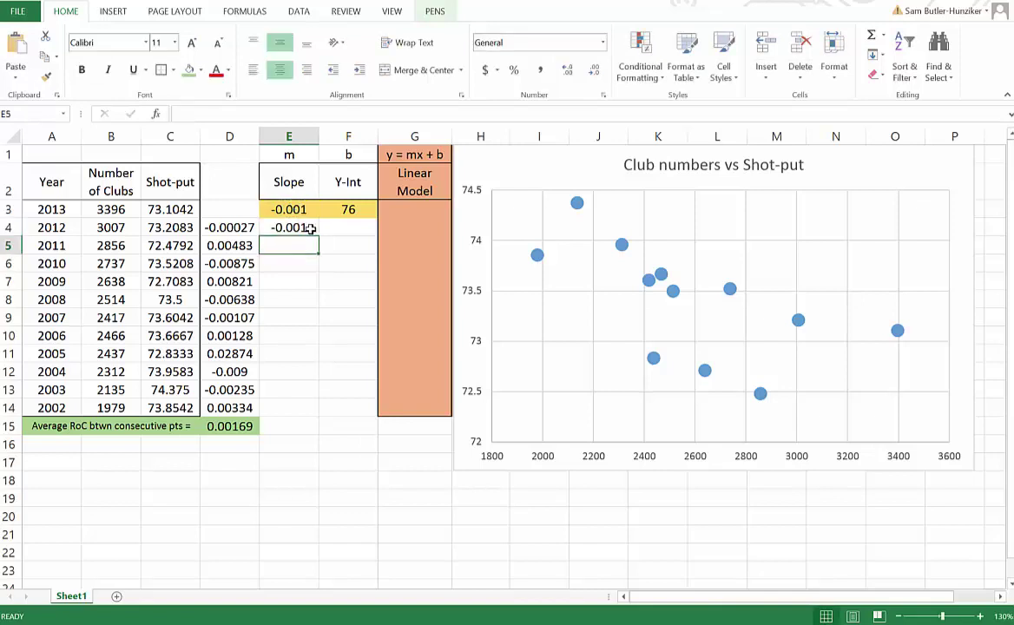
- Fill the slope formula from E4 down to E14 and check the resulting reference in E10
left_click(305, 226)
left_click_drag(317, 236, 320, 416)
left_click(295, 337)
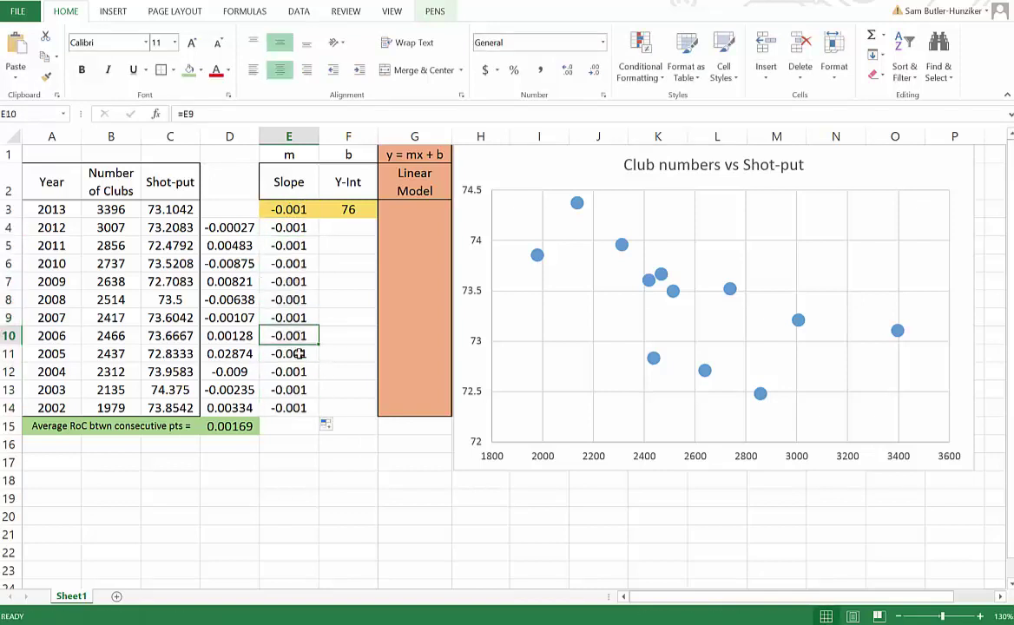
left_click(392, 111)
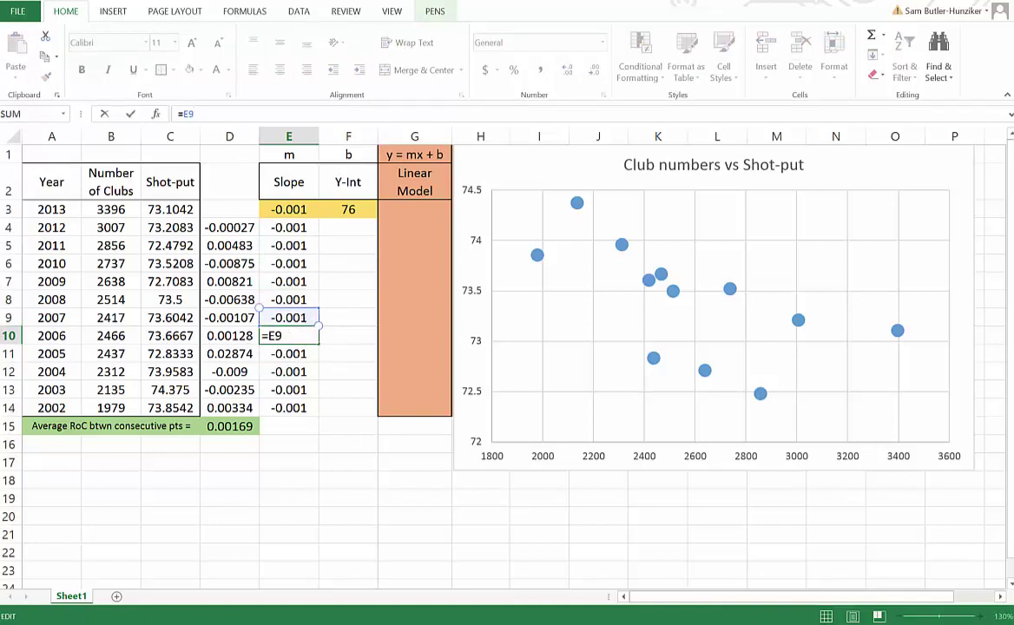
key("Return")
- Copy the slope formulas in E4:E14 into F4:F14 so the y-intercept repeats down its column
left_click_drag(301, 230, 302, 407)
key("ctrl+c")
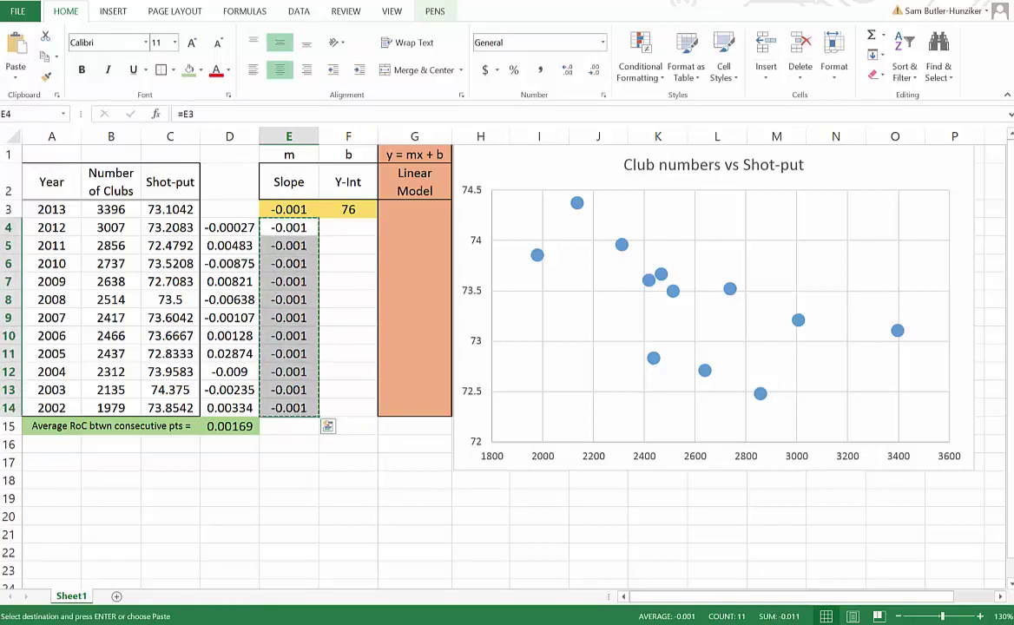
left_click(348, 227)
key("ctrl+v")
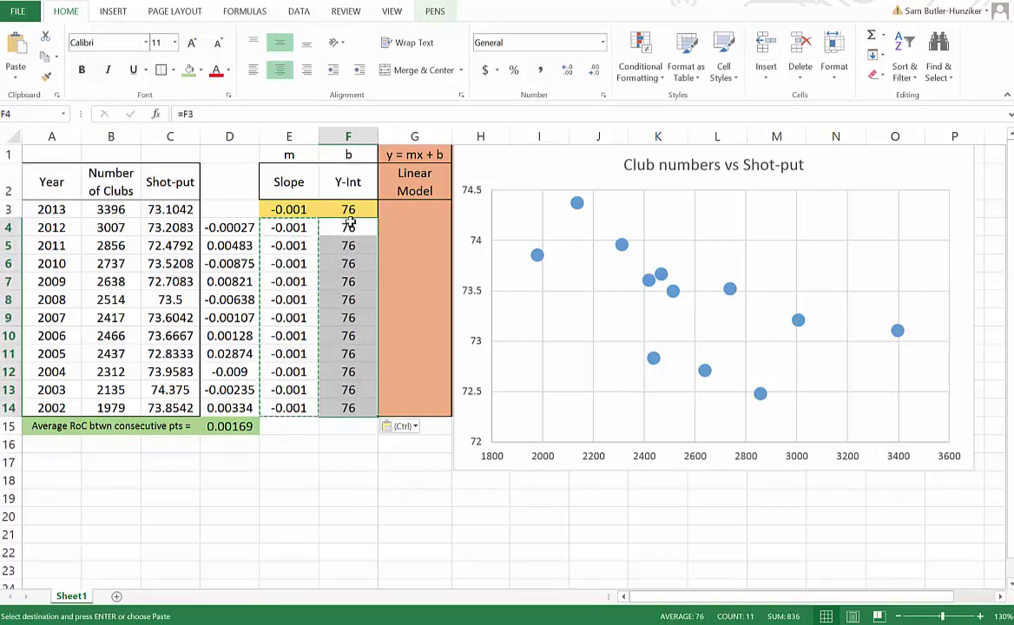
left_click(351, 427)
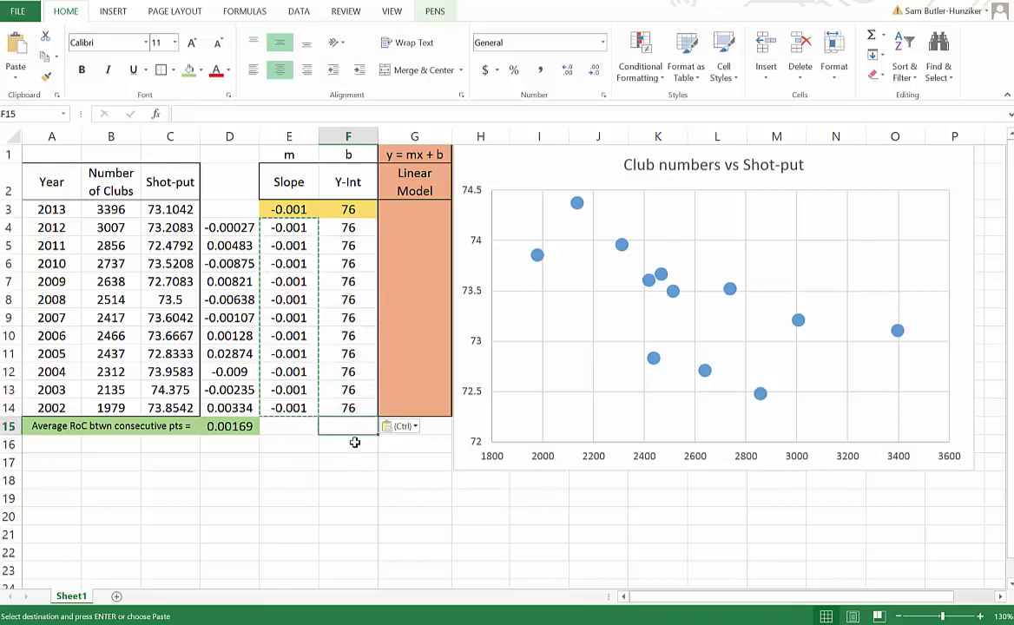
double_click(348, 444)
- Enter the linear model formula =E3*B3+F3 in cell G3
left_click(410, 218)
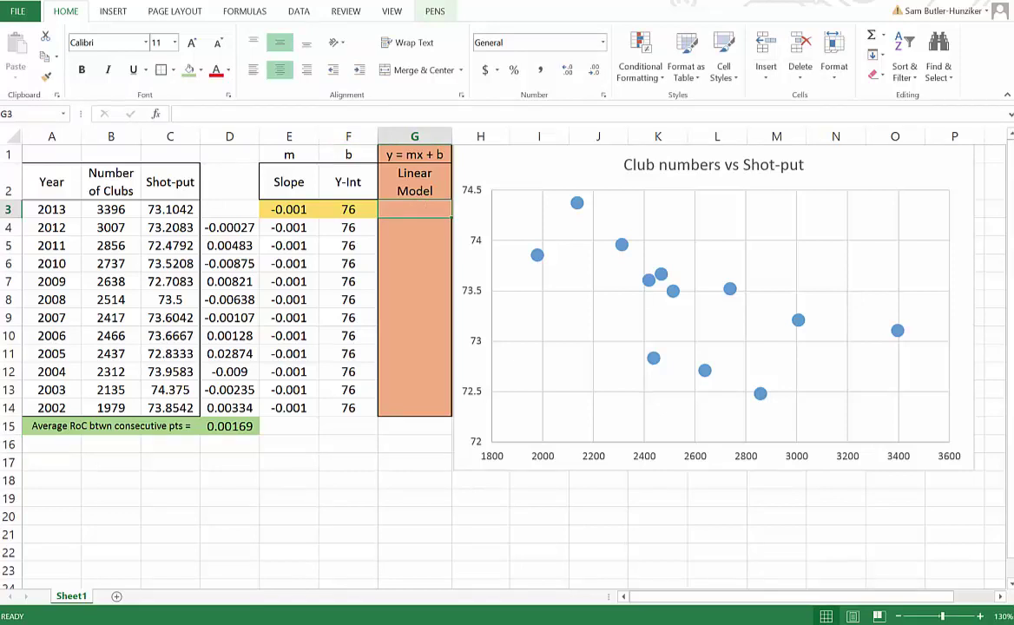
type("=")
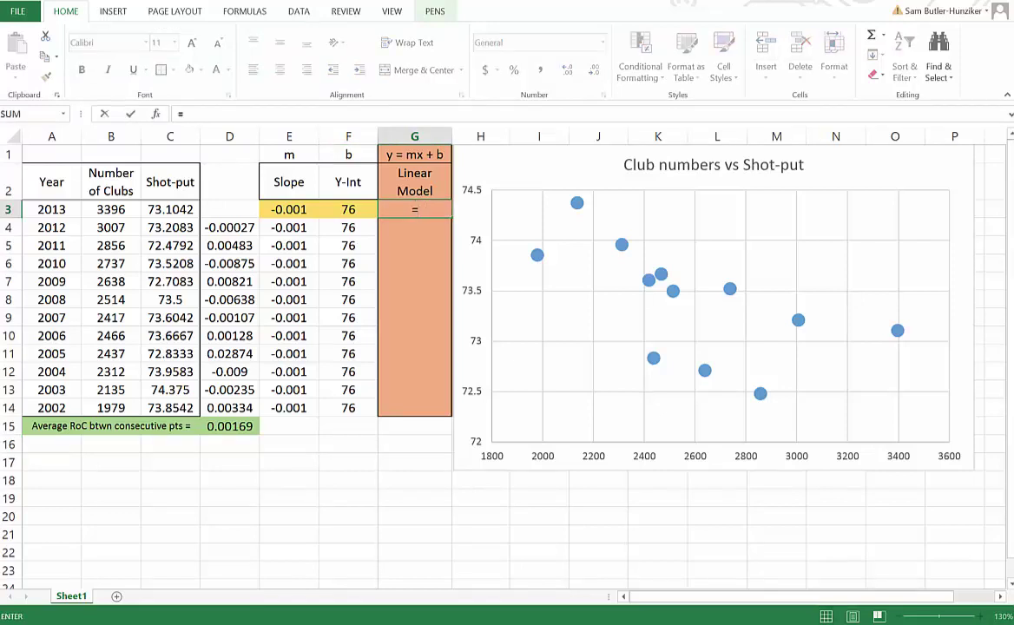
left_click(288, 208)
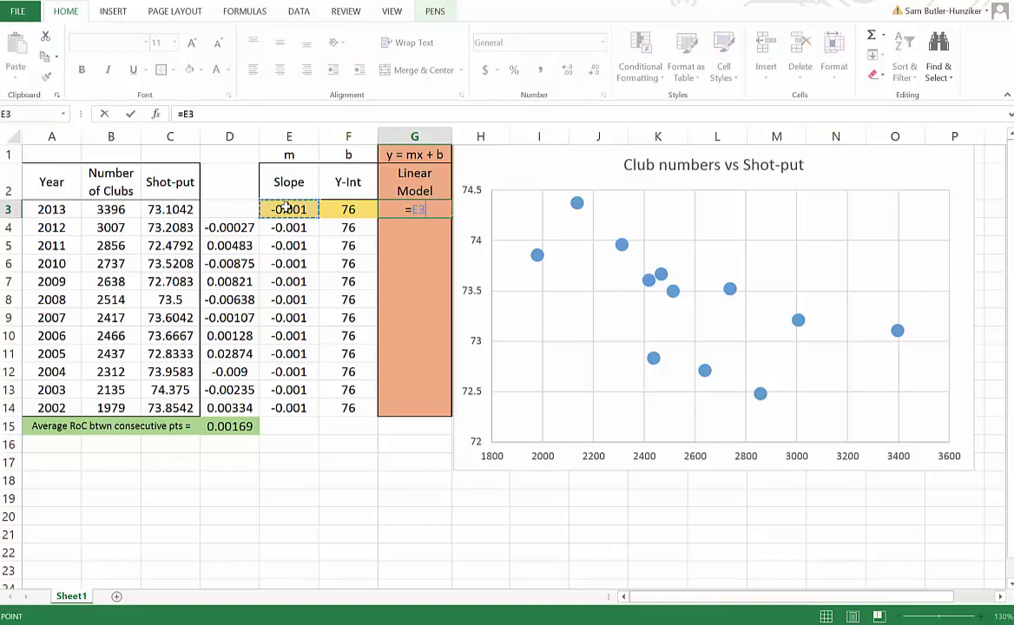
type("*")
left_click(111, 205)
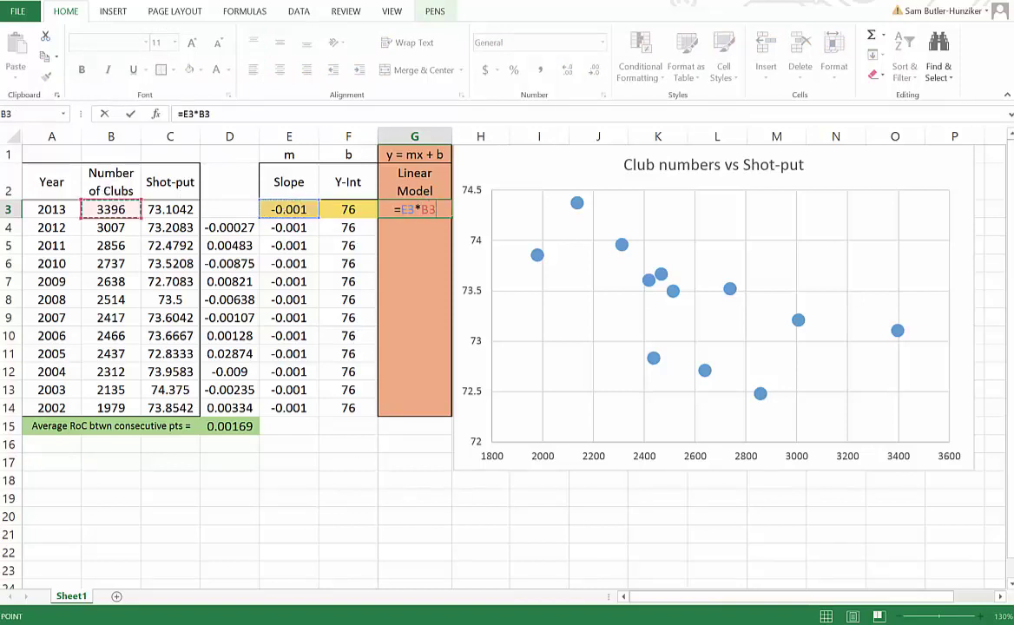
type("+")
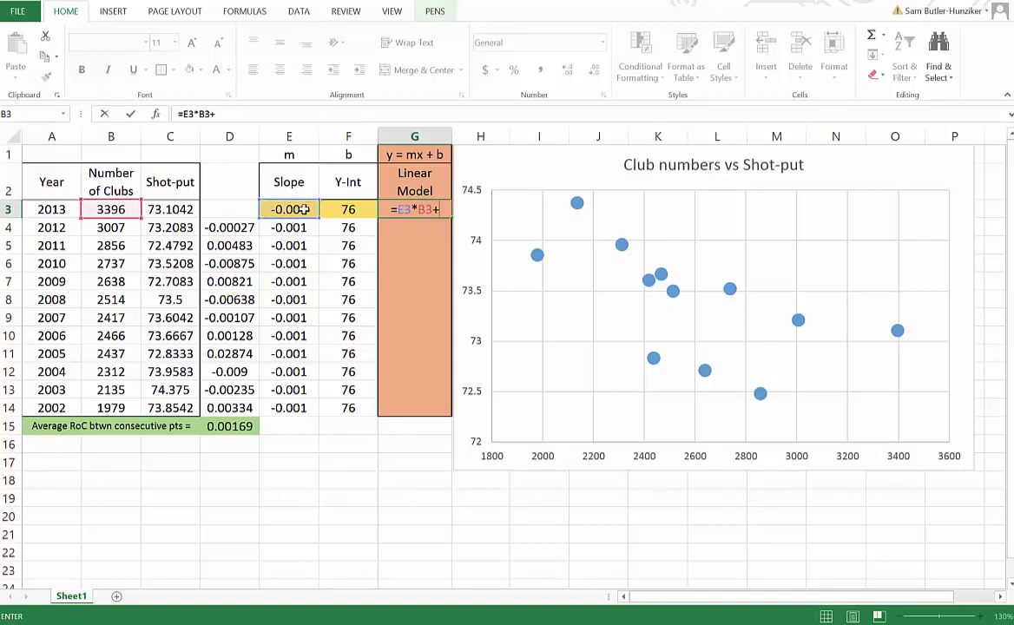
left_click(332, 206)
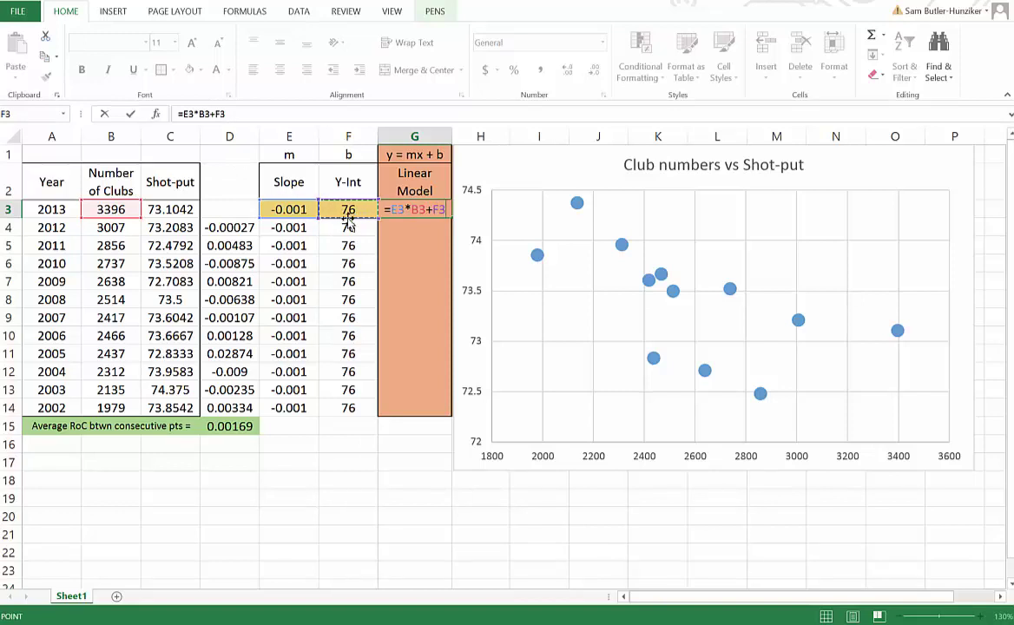
key("ctrl+Return")
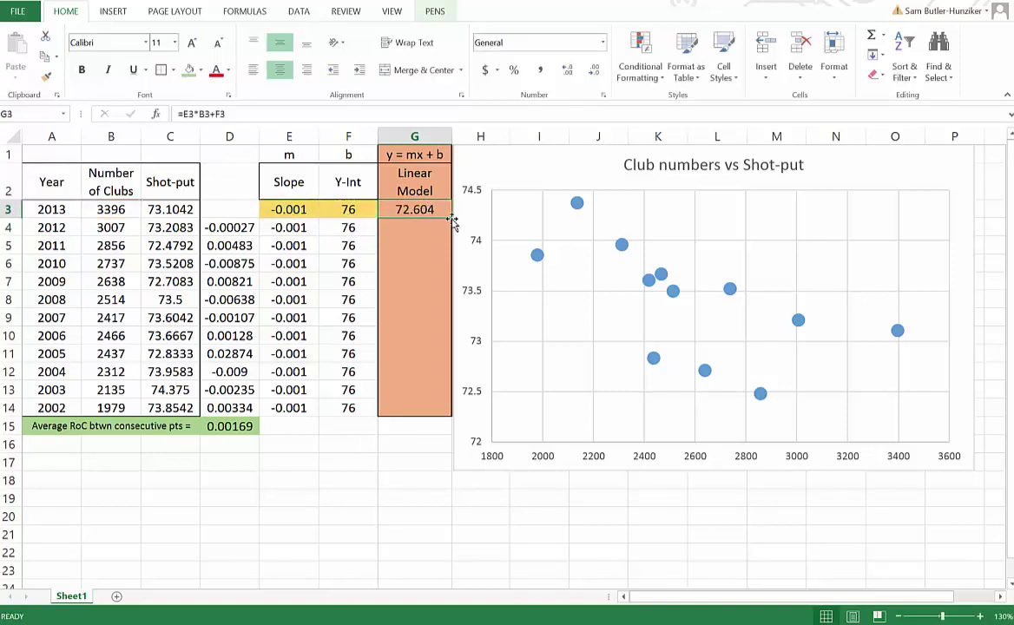
- Fill the linear model formula from G3 down to G14
left_click_drag(452, 221, 410, 414)
left_click(423, 210)
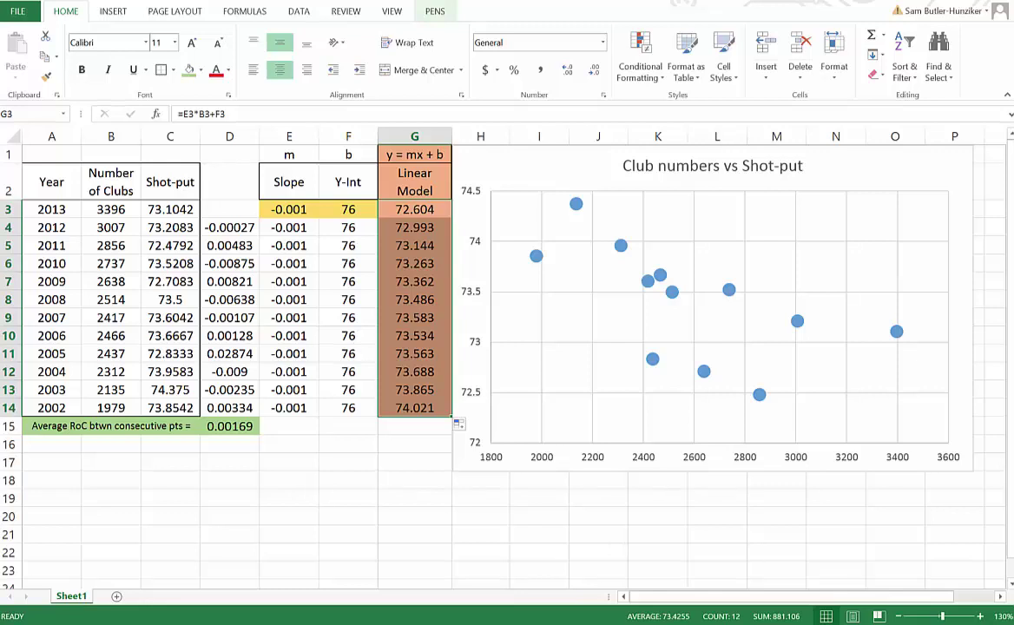
left_click(423, 207)
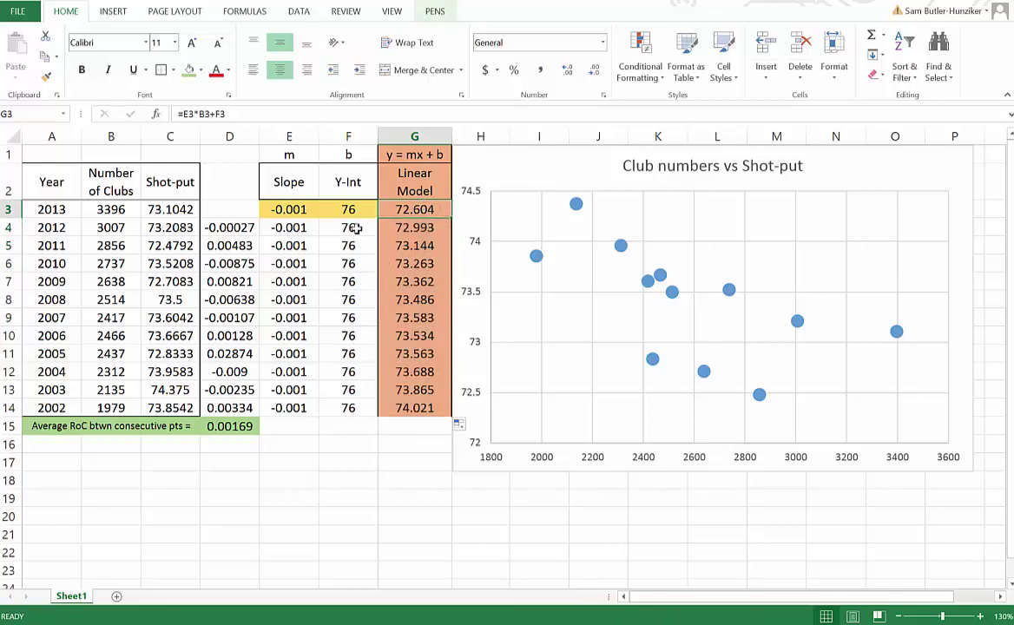
- Compare the actual shot-put values with the linear model values for 2013, 2008 and 2002
left_click(177, 209)
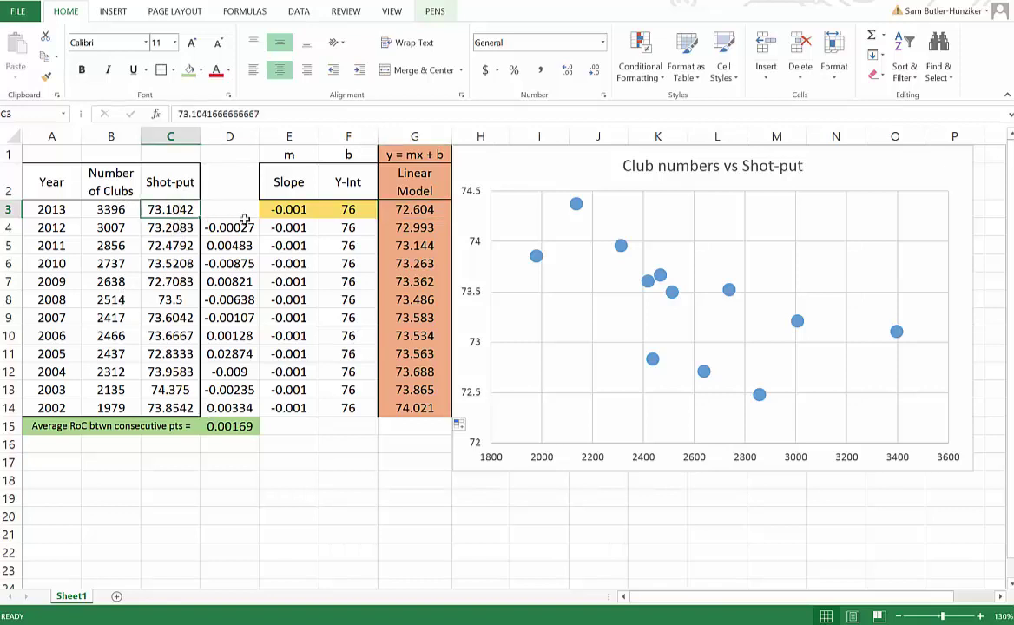
left_click(414, 209)
left_click(170, 300)
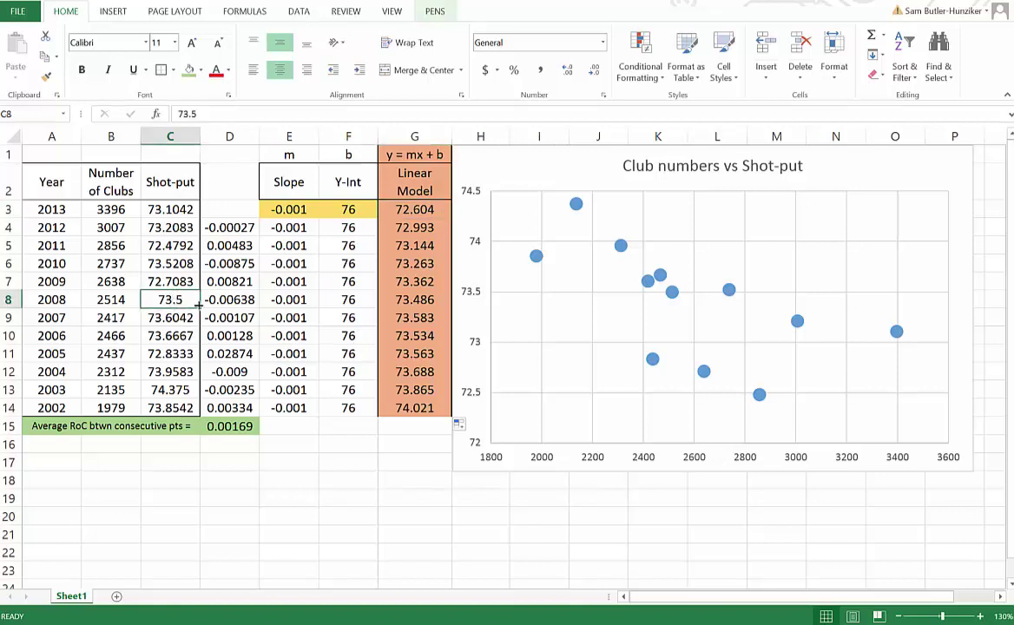
left_click(414, 299)
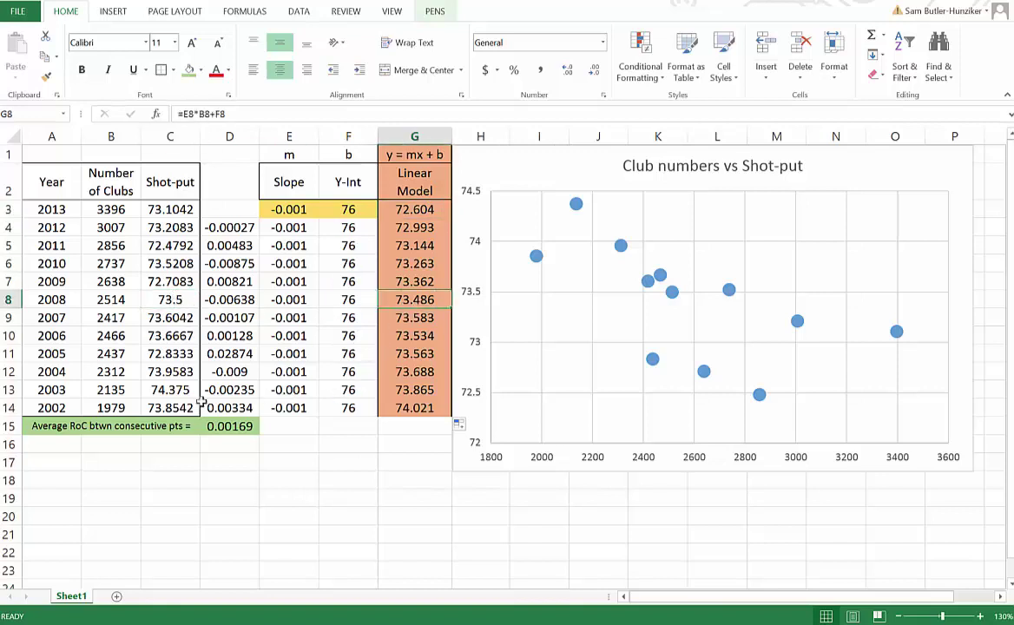
left_click(174, 408)
left_click(406, 407)
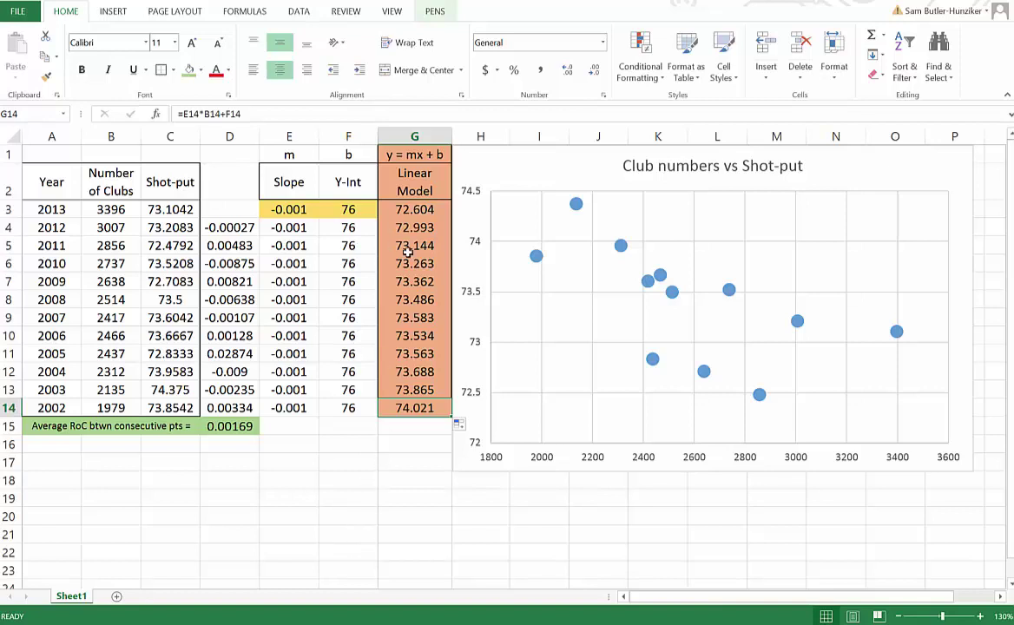
- Add a new data series to the Club numbers vs Shot-put chart, taking its series name from cell G2
left_click(526, 173)
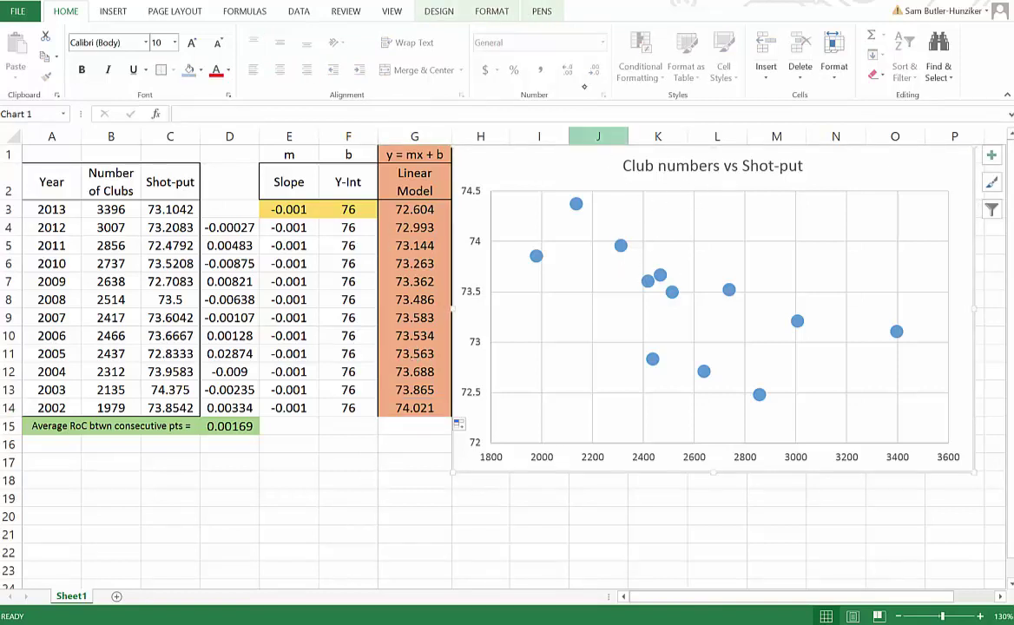
left_click(438, 11)
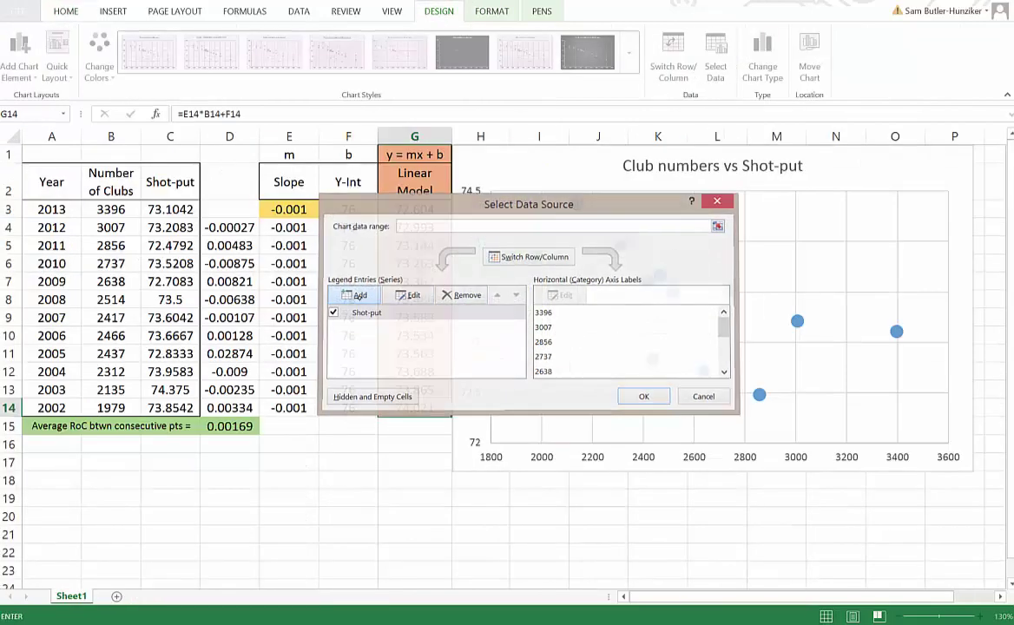
left_click(418, 297)
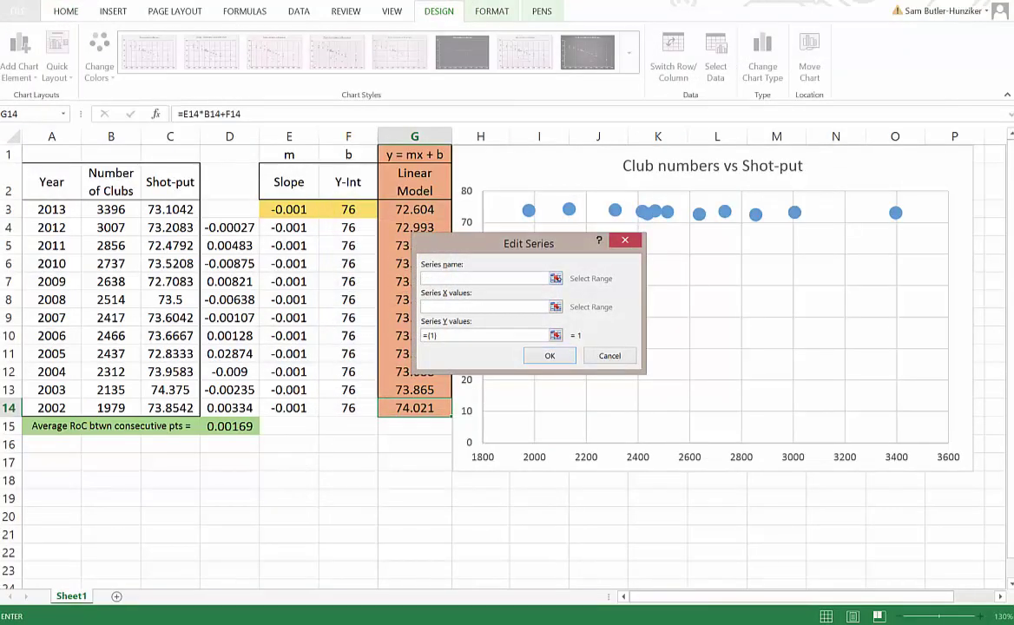
left_click(554, 278)
left_click(389, 166)
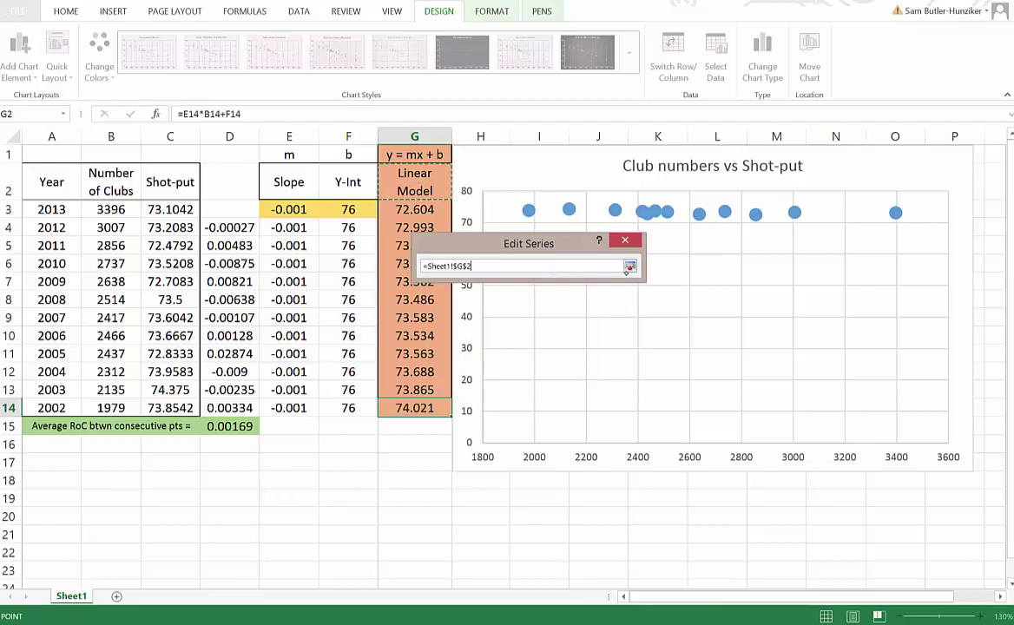
left_click(628, 270)
- Set the new series' X values to B3:B14 and Y values to G3:G14, and apply it to the chart
left_click(555, 307)
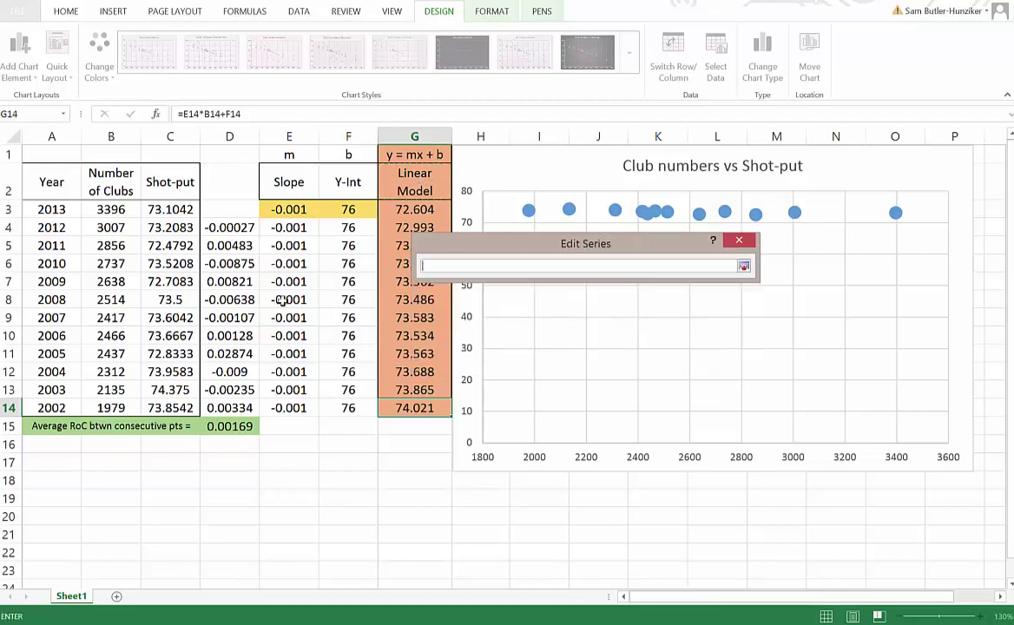
left_click_drag(113, 202, 110, 397)
left_click(744, 266)
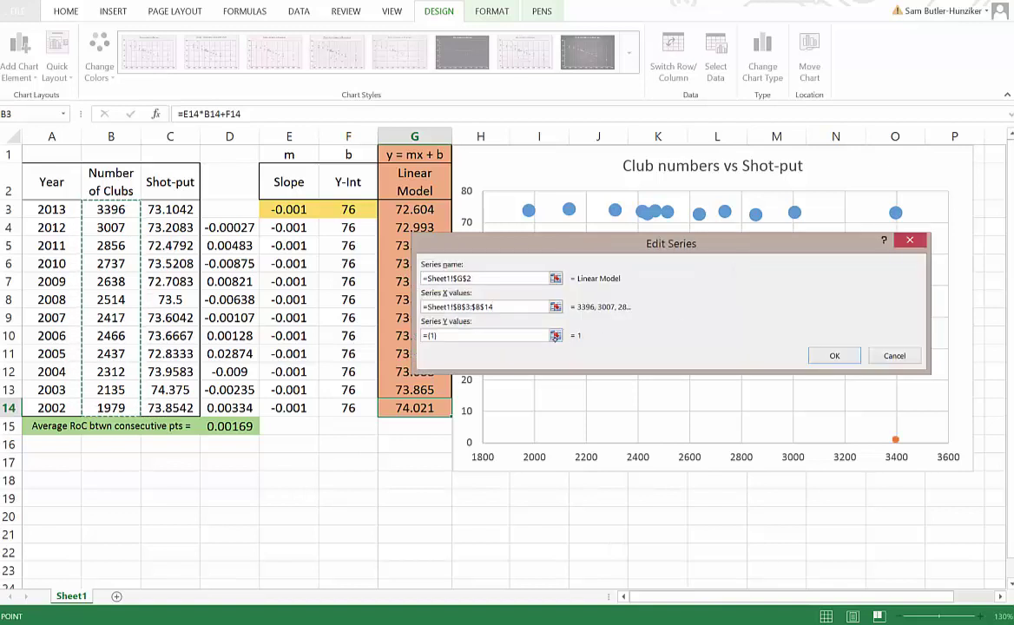
left_click(556, 337)
left_click_drag(419, 210, 429, 407)
left_click(915, 266)
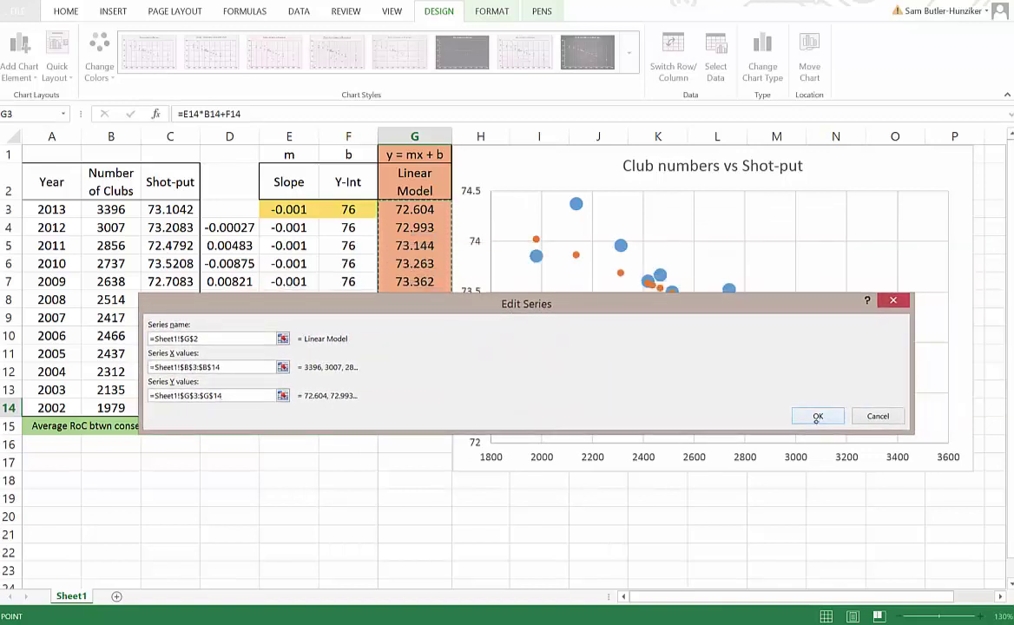
left_click(825, 415)
left_click(645, 397)
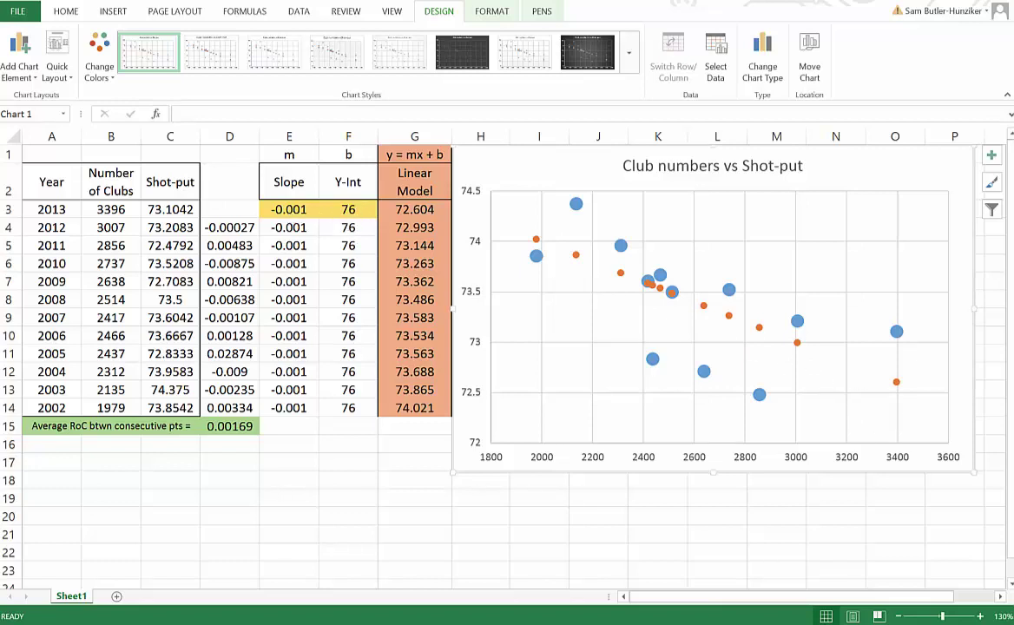
- Try a positive slope of .001 in cell E3 for the linear model
left_click(230, 426)
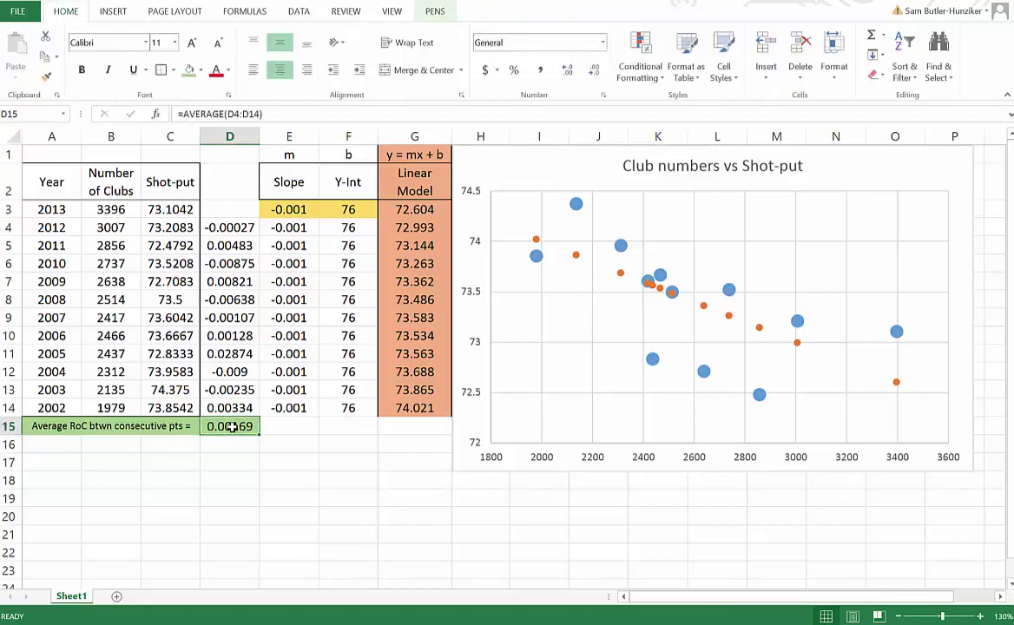
left_click(294, 206)
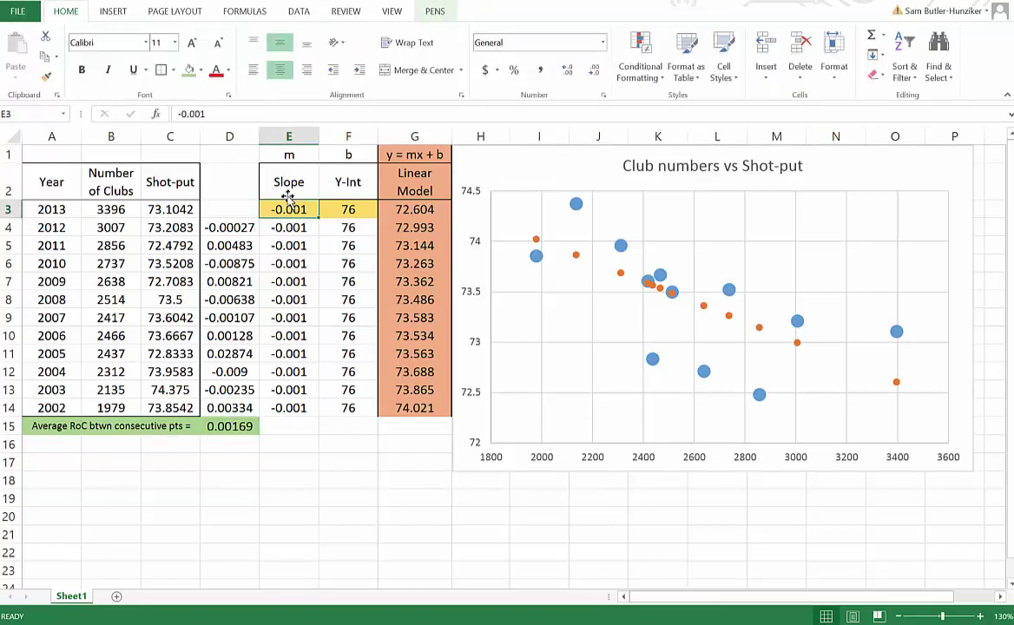
type(".001")
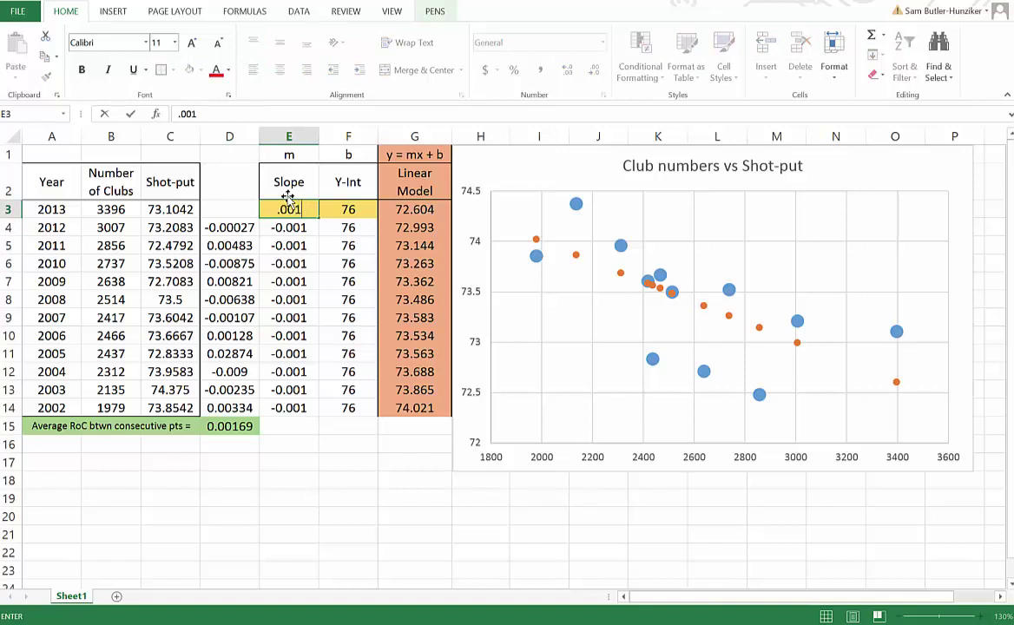
key("Return")
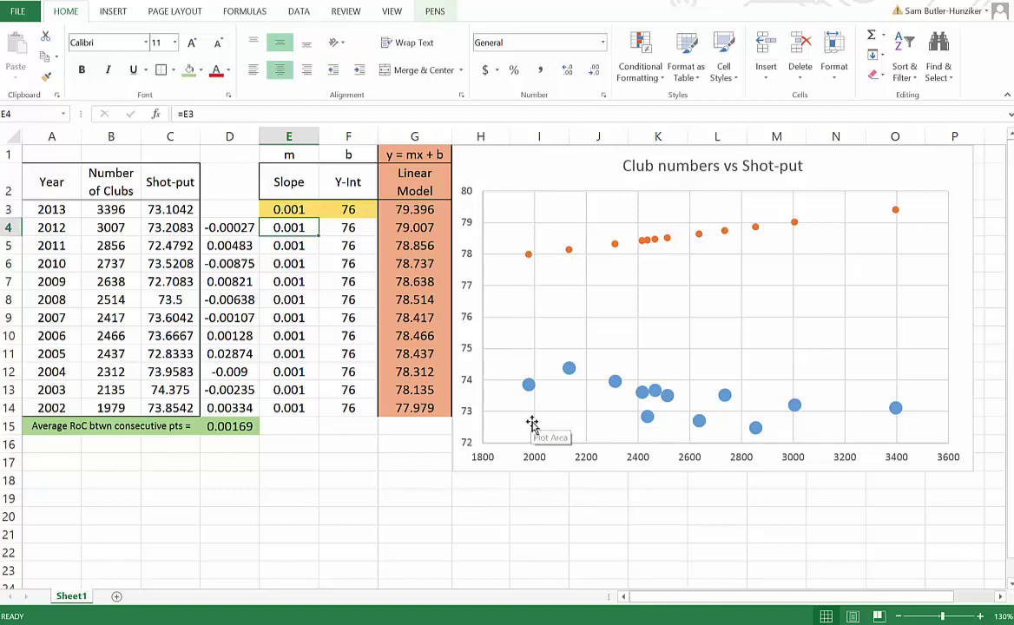
- Try y-intercepts of 70 and 71 in cell F3 to shift the model points vertically on the chart
left_click(359, 213)
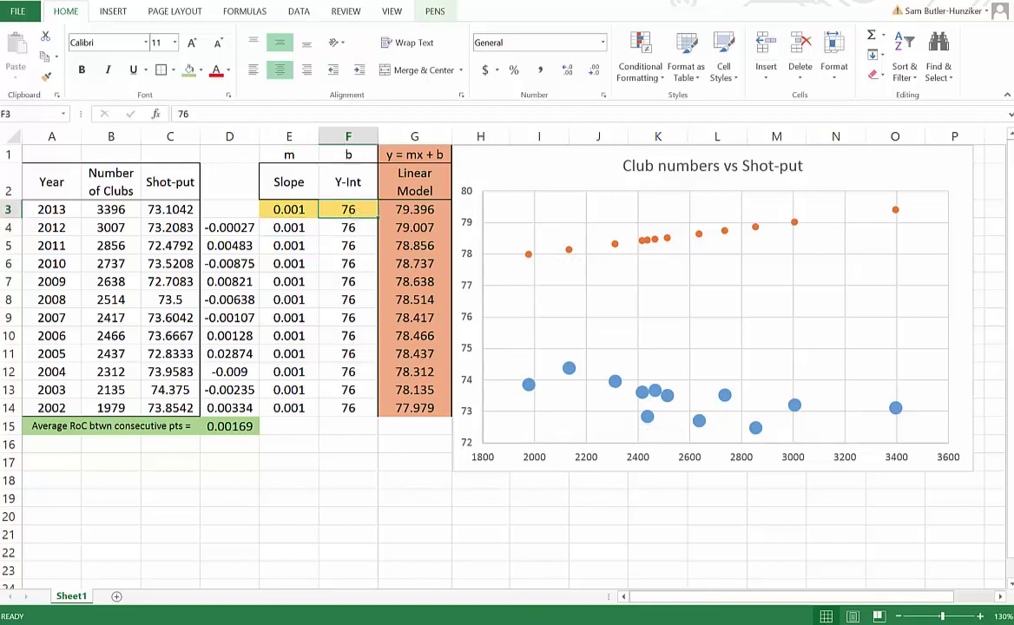
type("70")
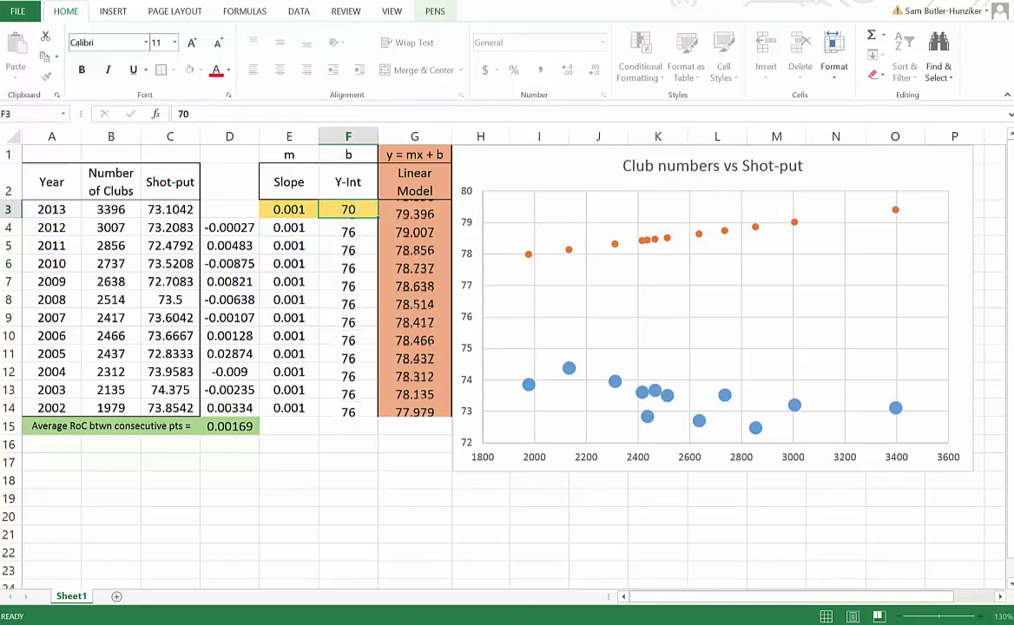
key("Return")
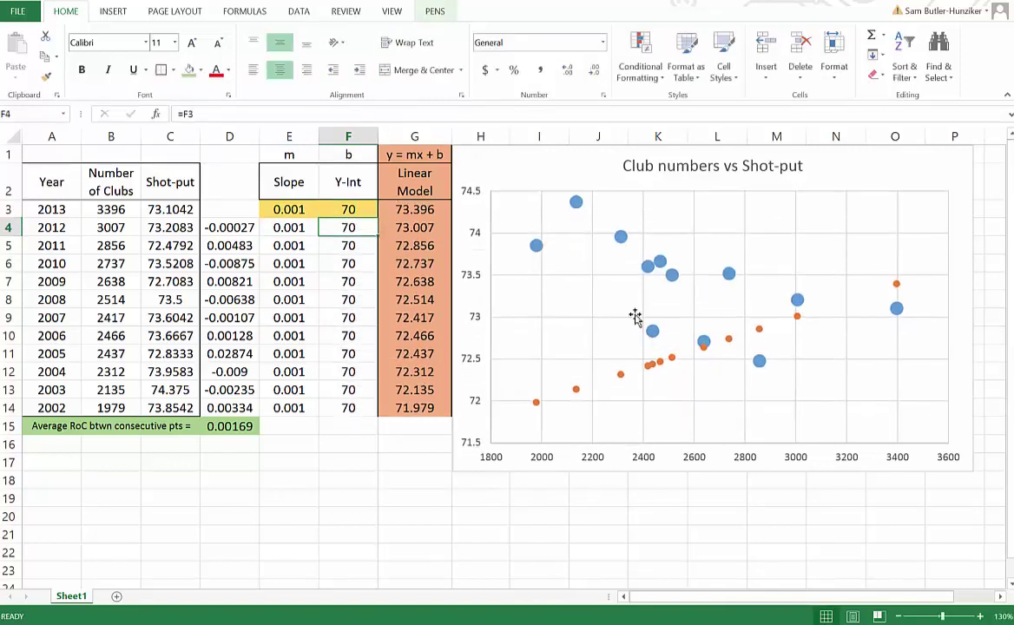
left_click(357, 205)
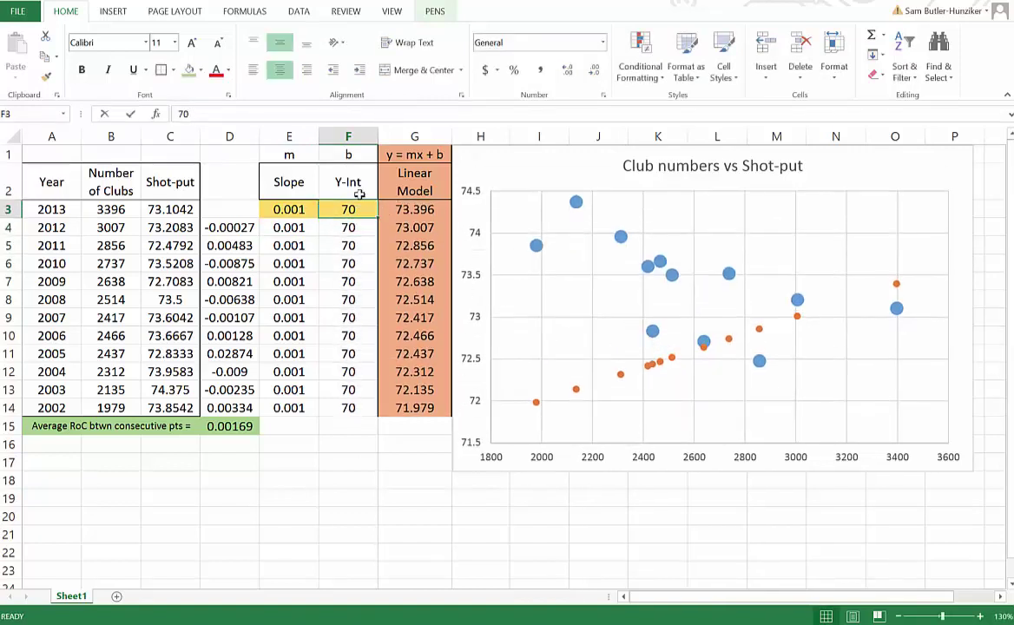
type("7")
key("Return")
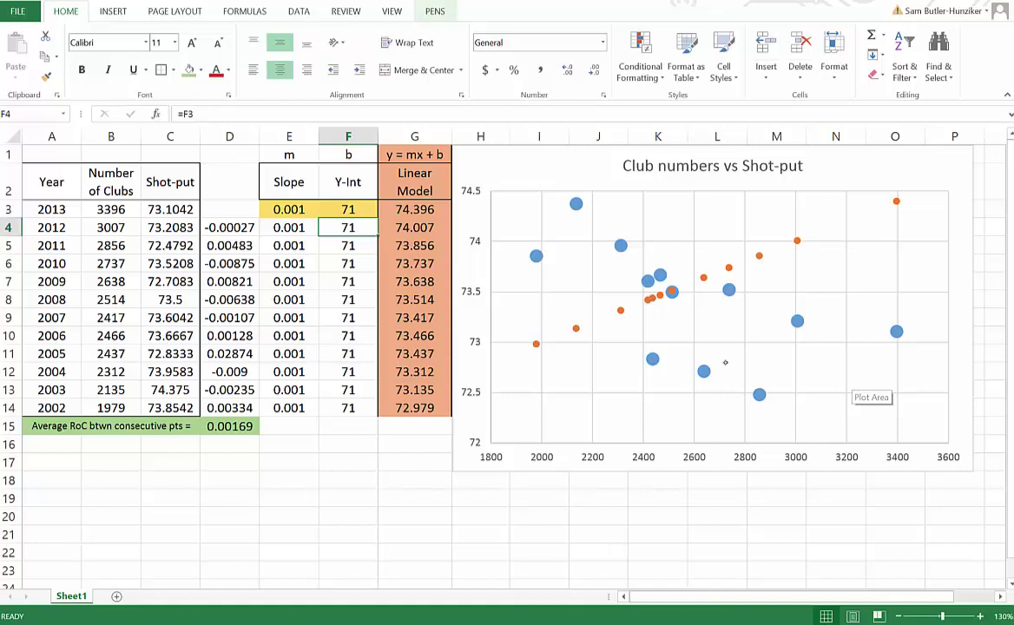
- Set the slope in E3 to -.001 and the y-intercept in F3 to 76
left_click(293, 206)
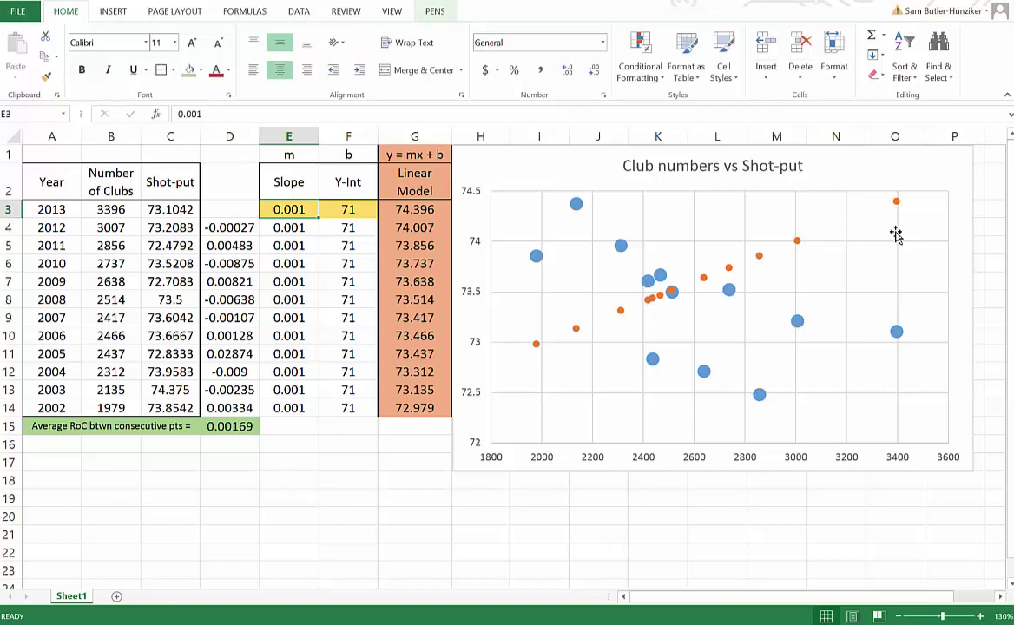
left_click(748, 326)
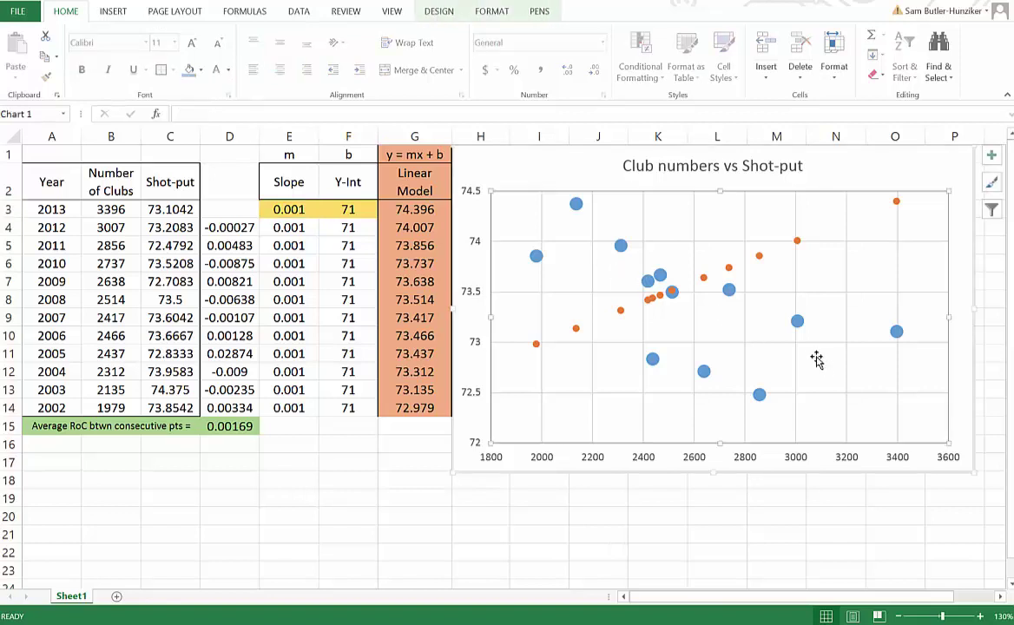
left_click(293, 207)
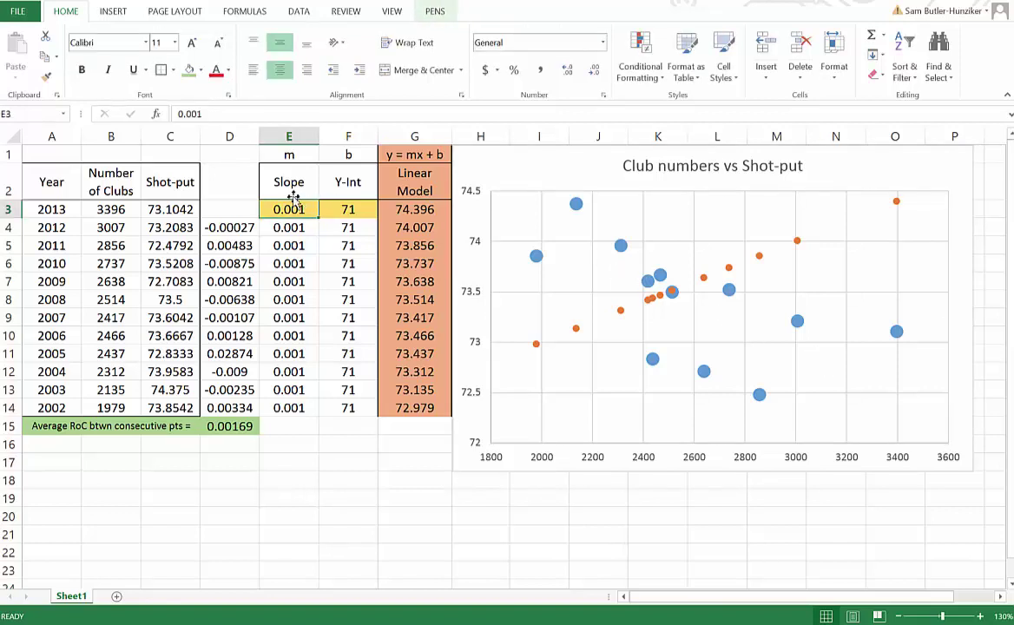
type("-.001")
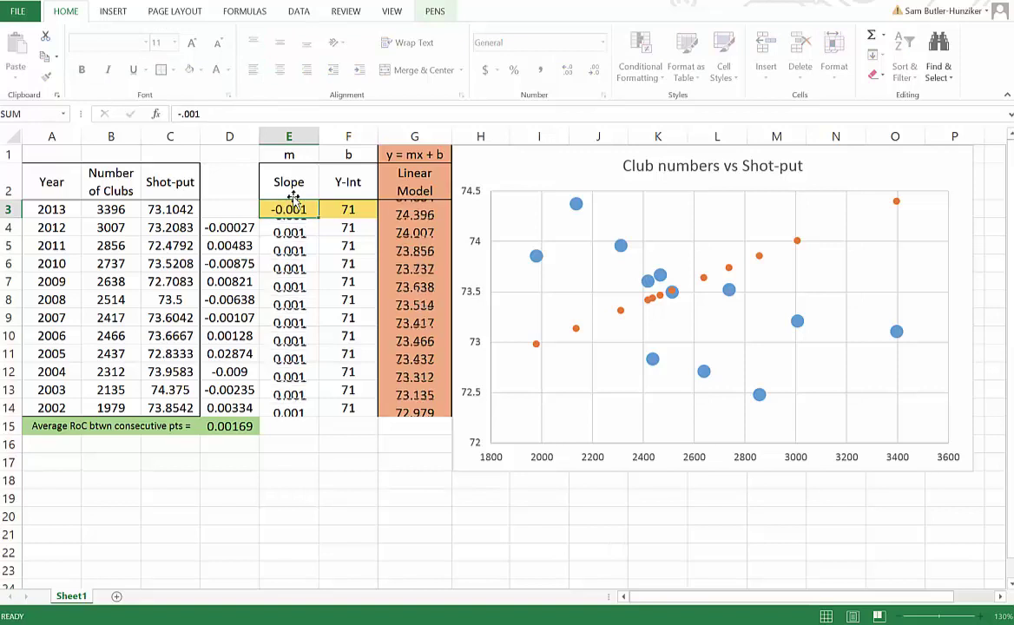
key("Tab")
type("76")
key("Return")
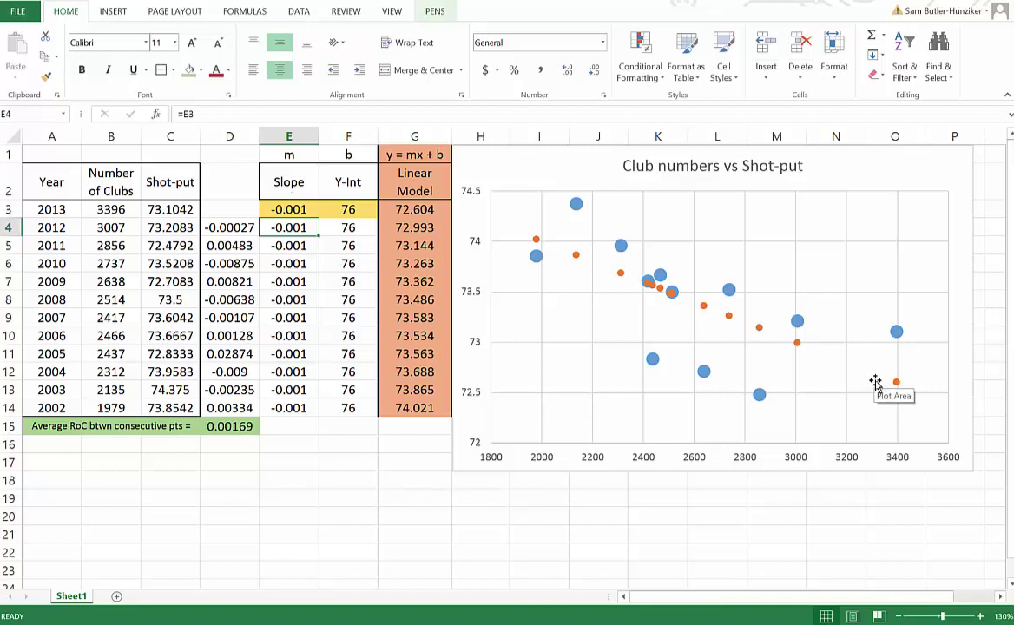
- Merge and center cells D17:G20 below the table and format the merged cell as Text
left_click_drag(428, 205, 434, 402)
left_click_drag(232, 461, 408, 517)
left_click(421, 70)
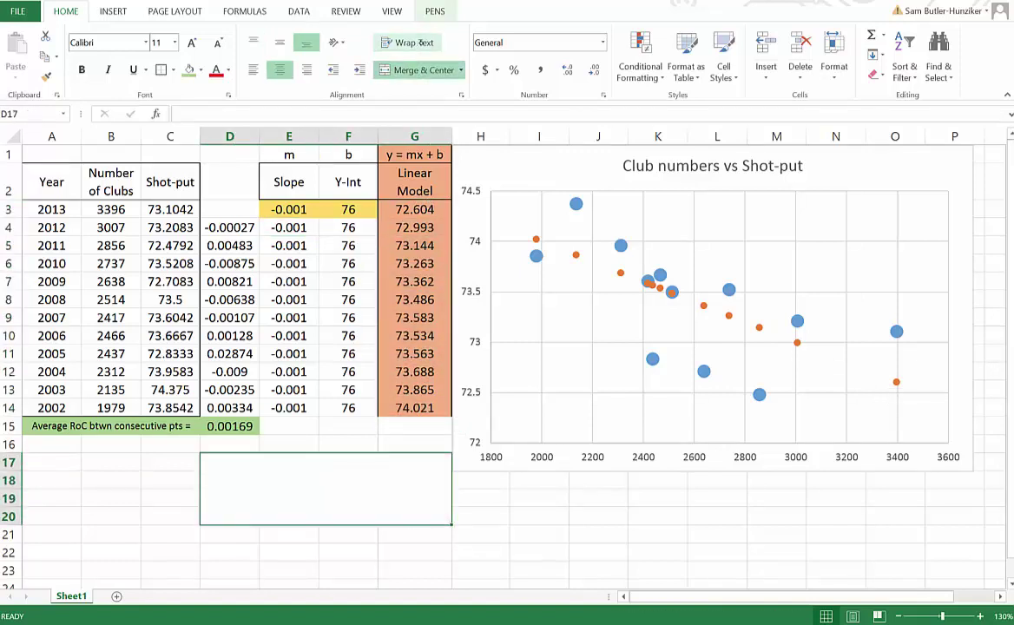
left_click(528, 45)
type("Text")
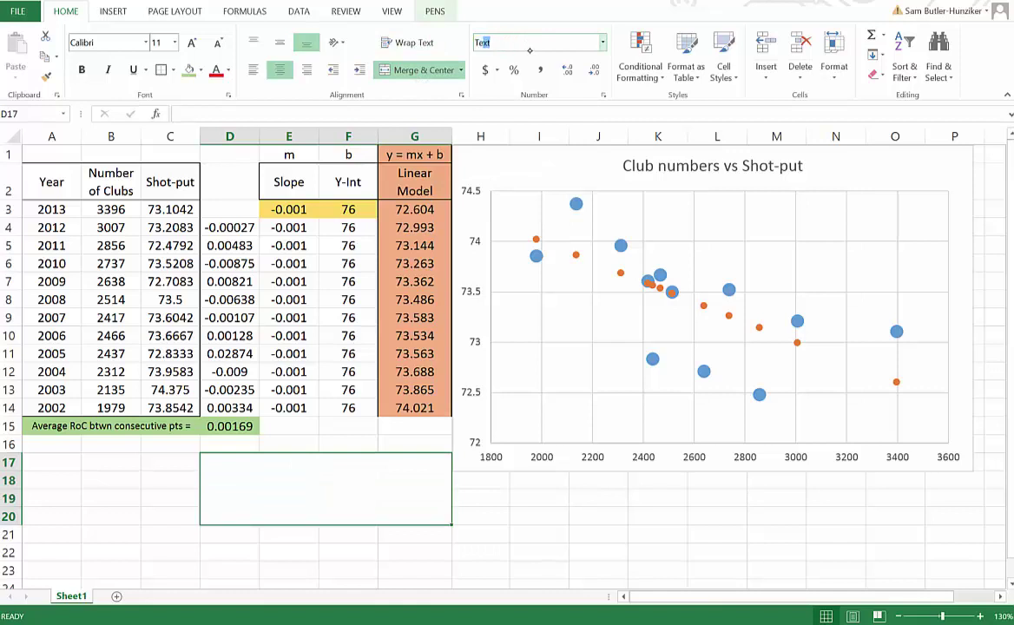
- Increase the font size of the merged cell D17:G20 to 20
left_click(193, 42)
left_click(192, 42)
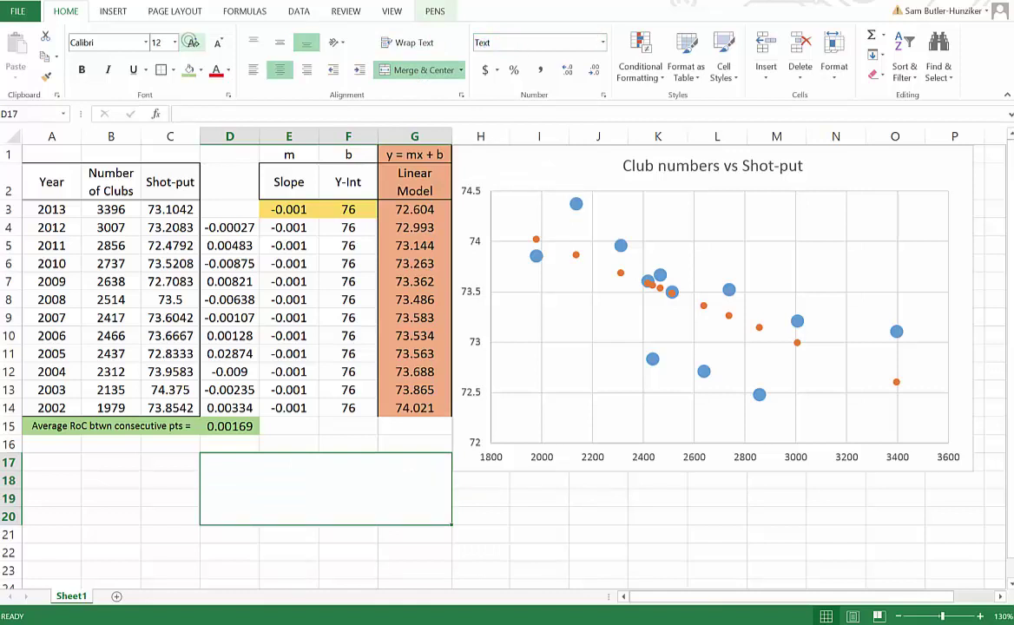
left_click(193, 41)
left_click(193, 42)
left_click(193, 41)
- Write the model equation y = (-.001)*x + 76 in the merged cell D17:G20
type("y = ")
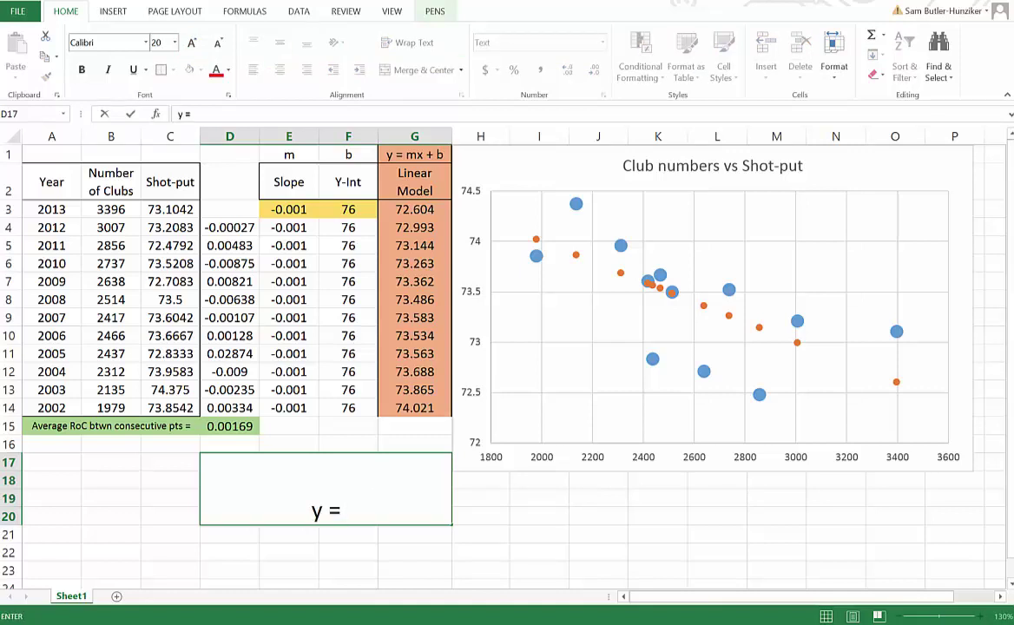
type("(-.00")
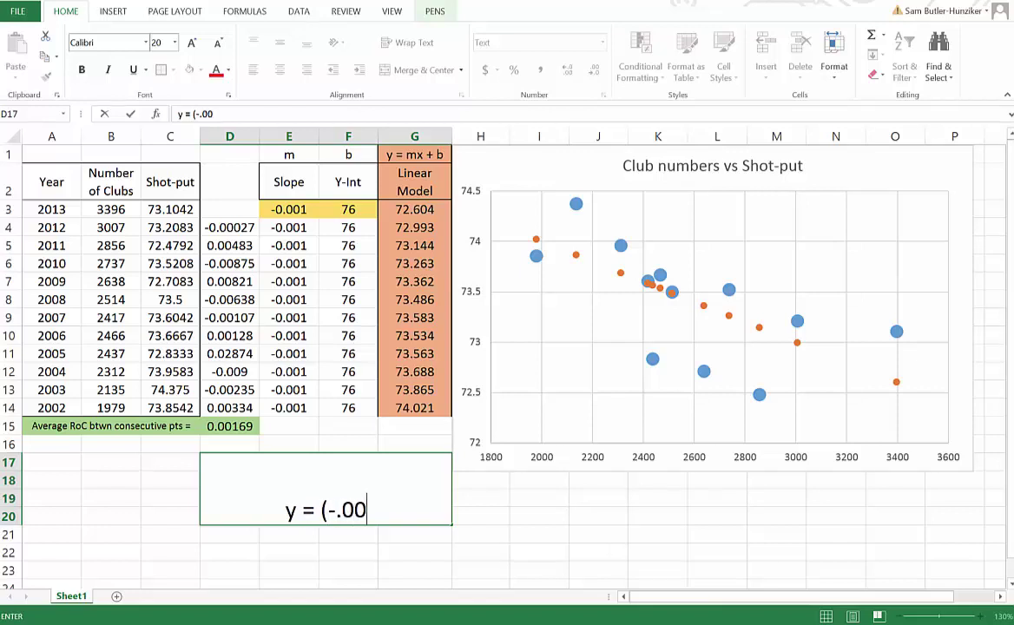
type("1)*")
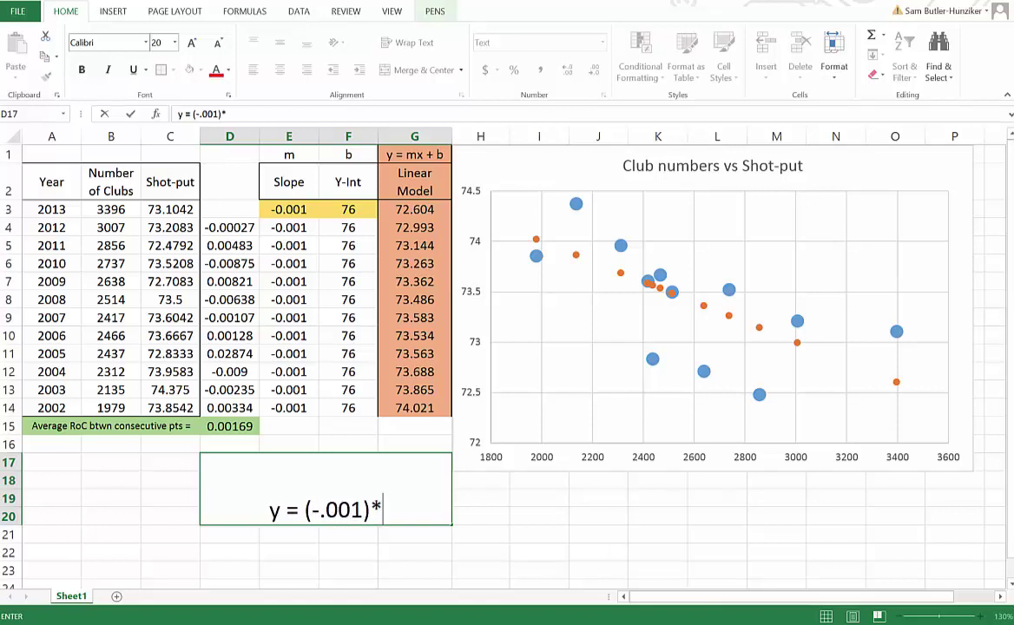
type("x")
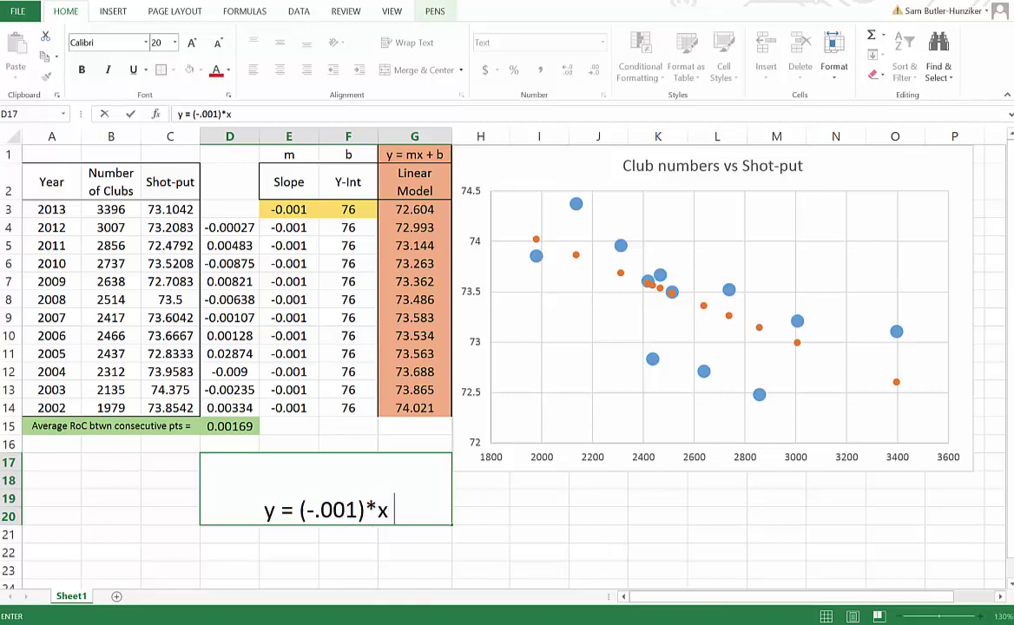
type(" +")
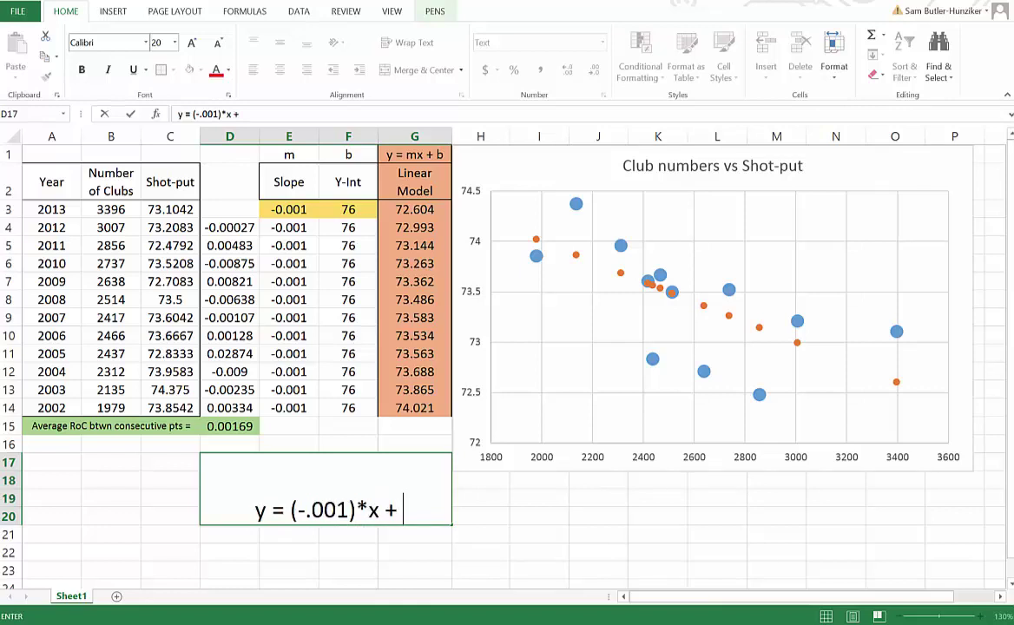
type(" 76")
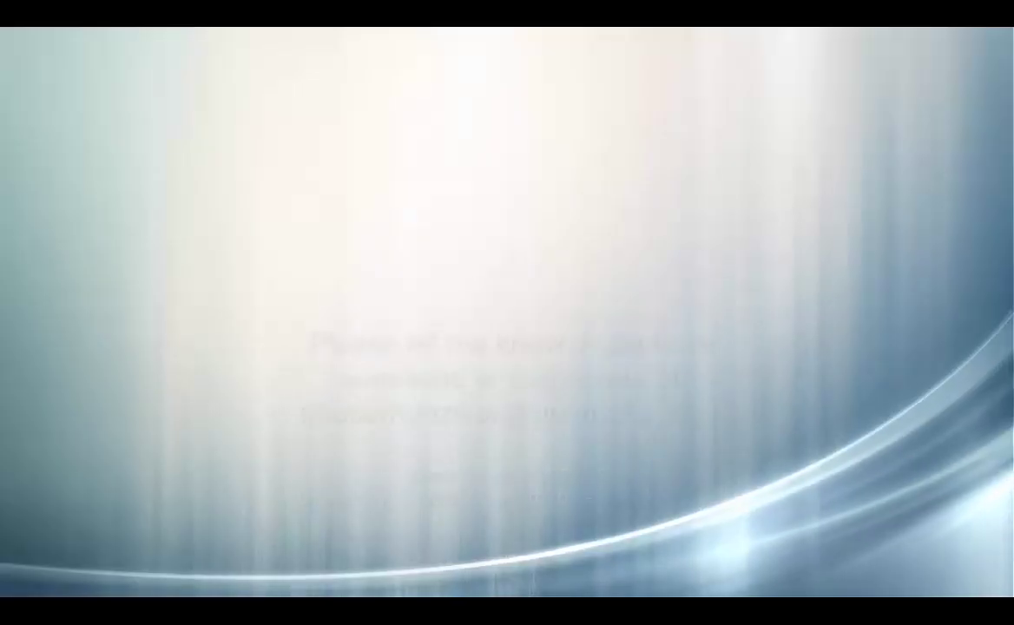